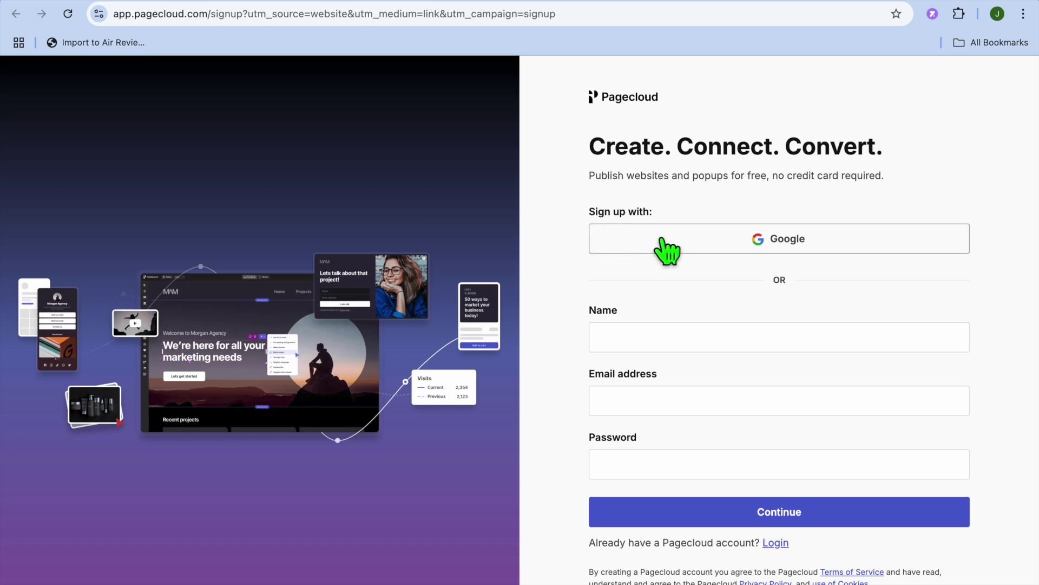
- Set up a new website project in the sign-up onboarding, choosing Website and Landing page as the type
left_click(670, 405)
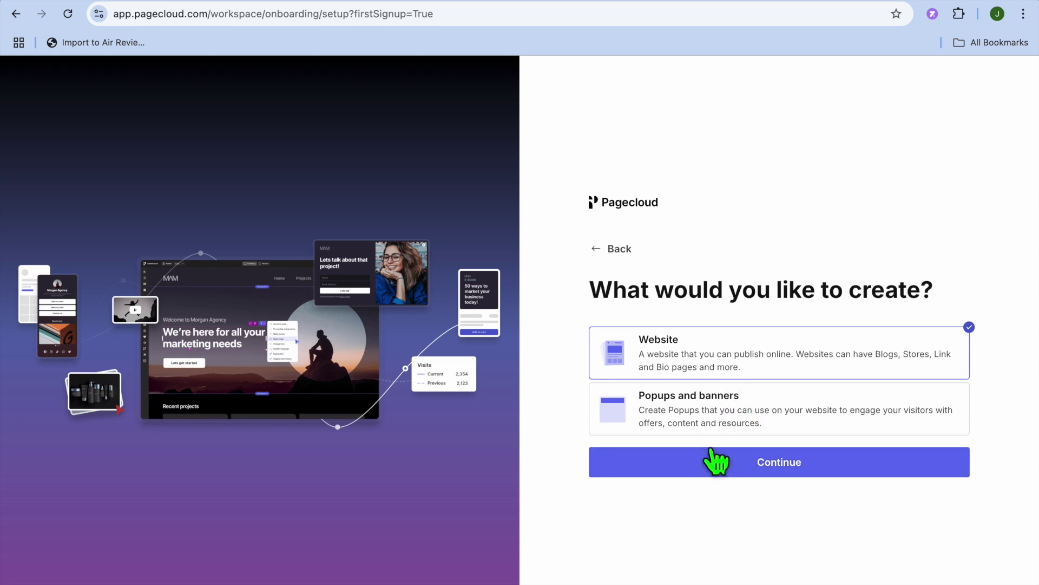
left_click(724, 475)
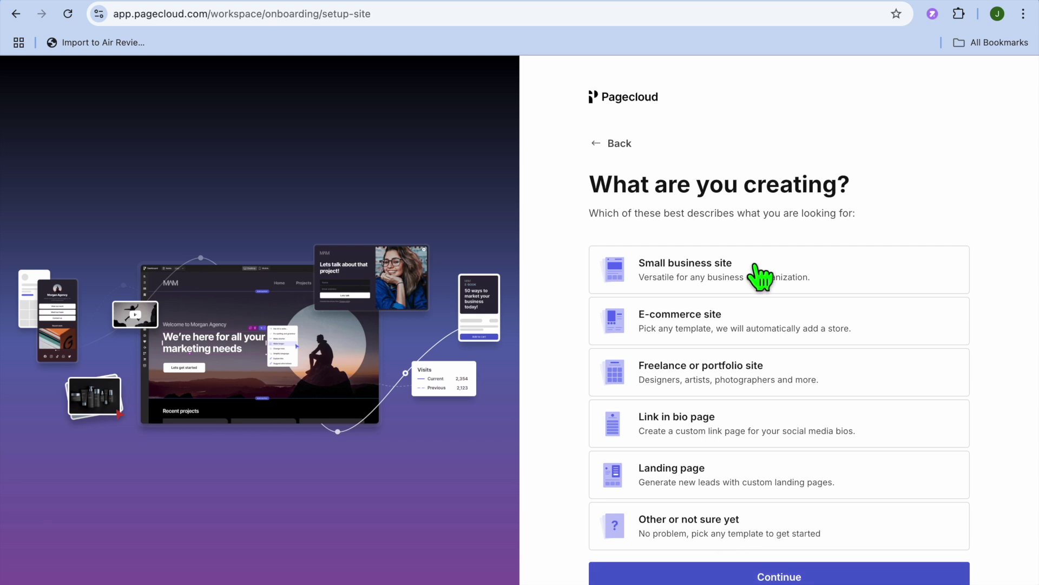
left_click(753, 485)
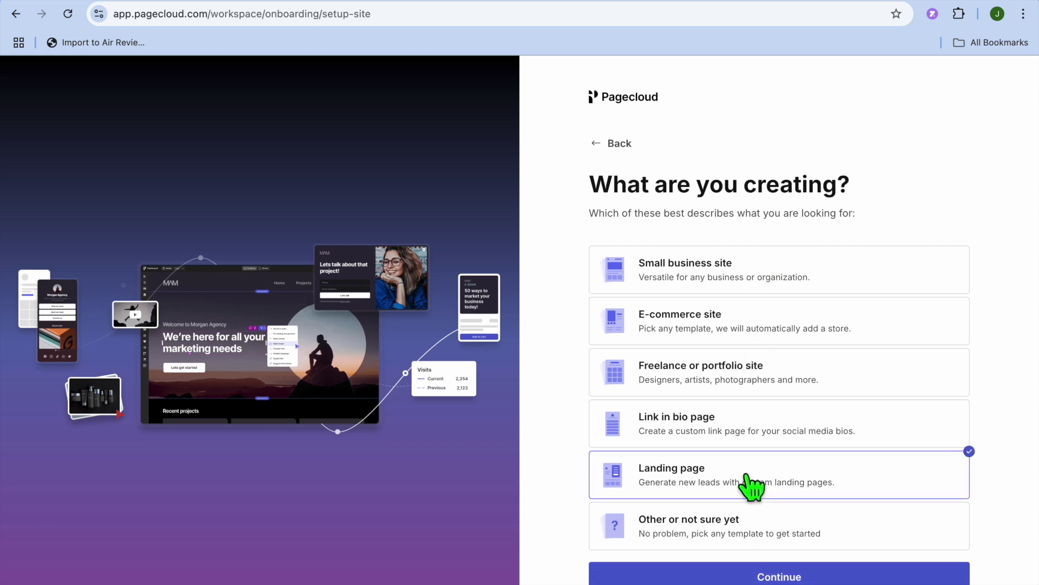
left_click(753, 581)
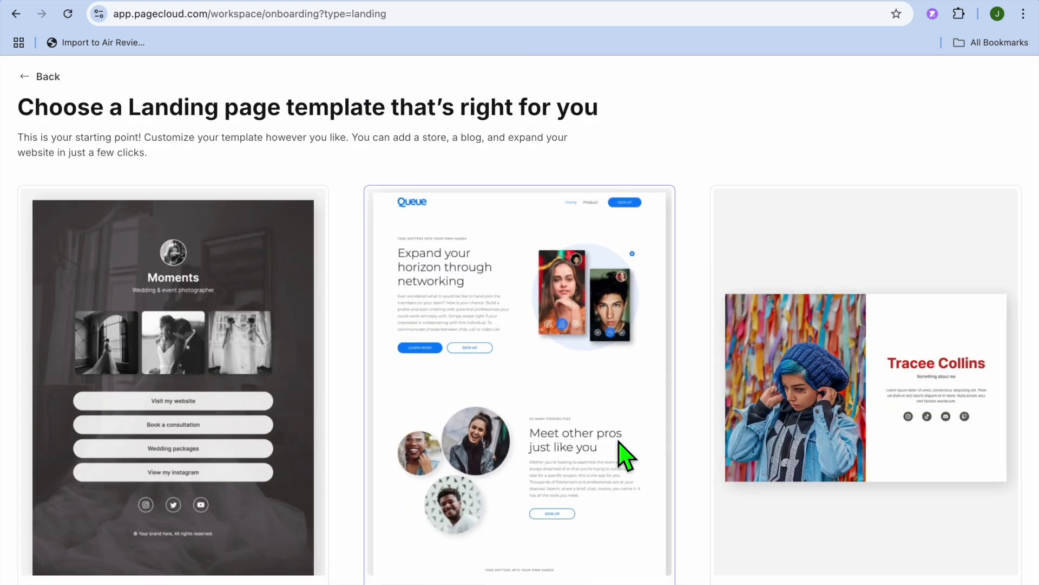
- Browse the landing page templates and select the Queue template
scroll(625, 455, "down", 10)
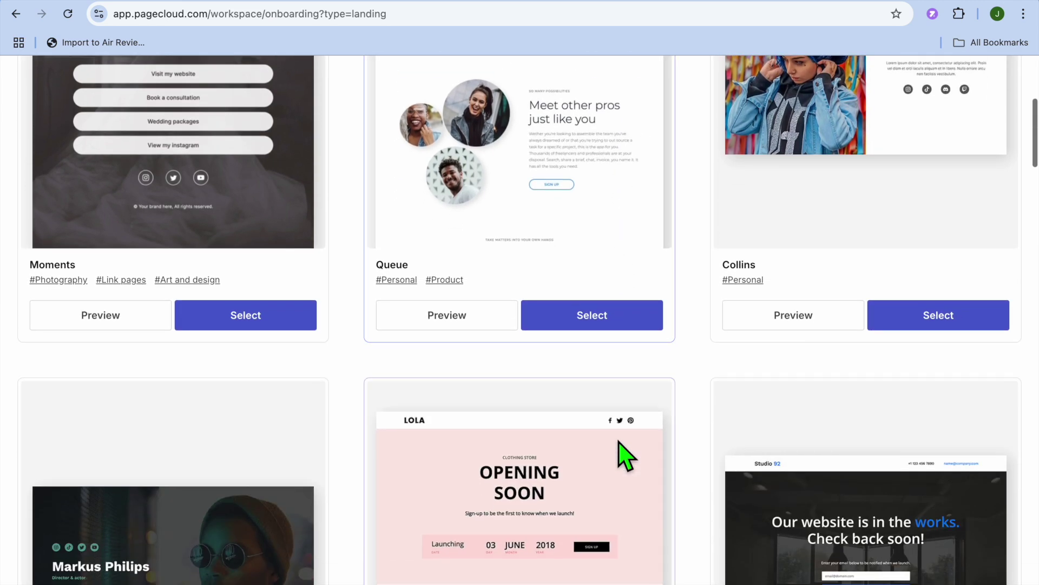
scroll(625, 455, "down", 12)
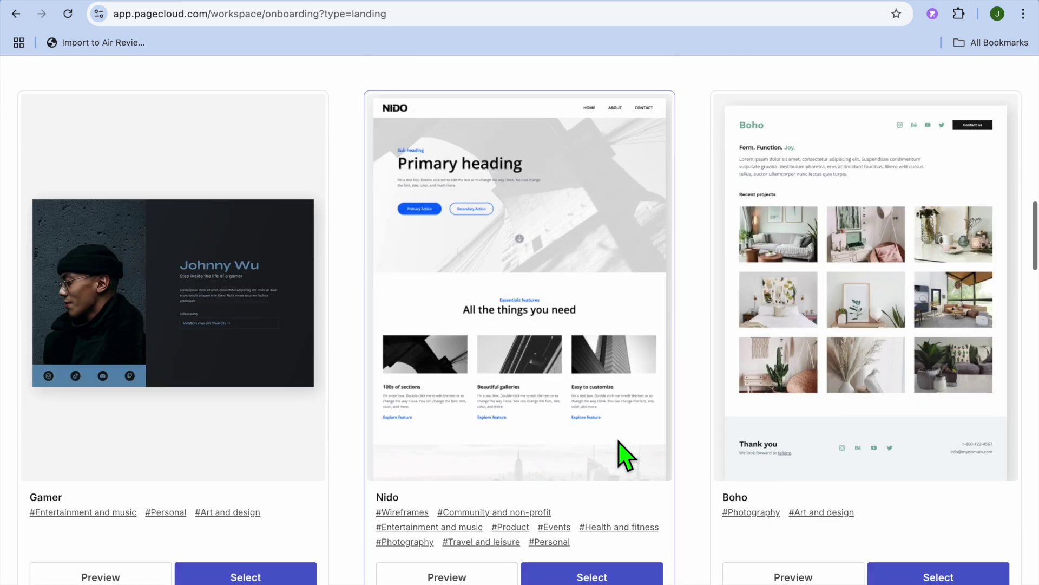
scroll(619, 441, "down", 15)
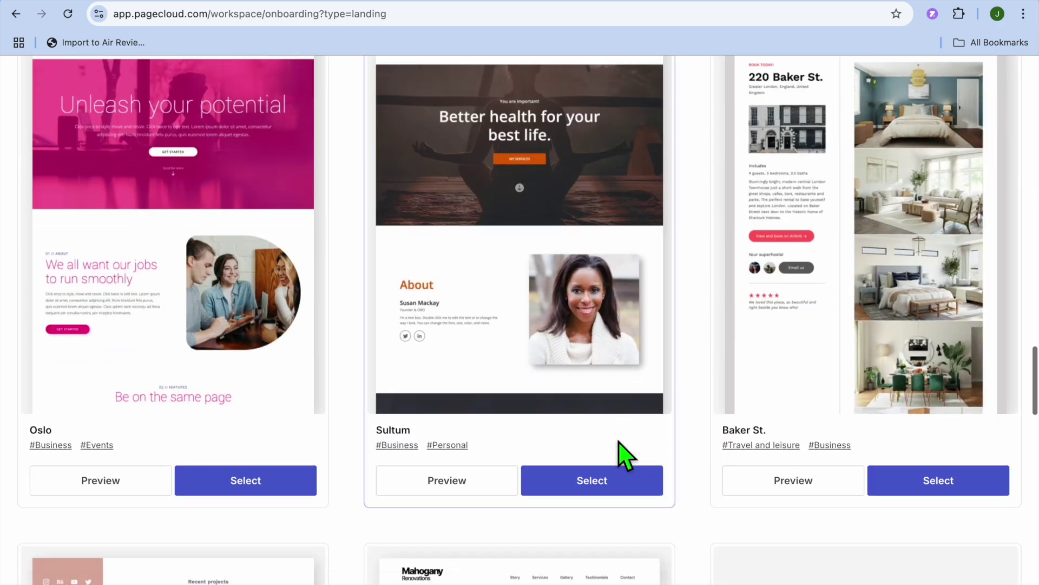
scroll(617, 448, "down", 10)
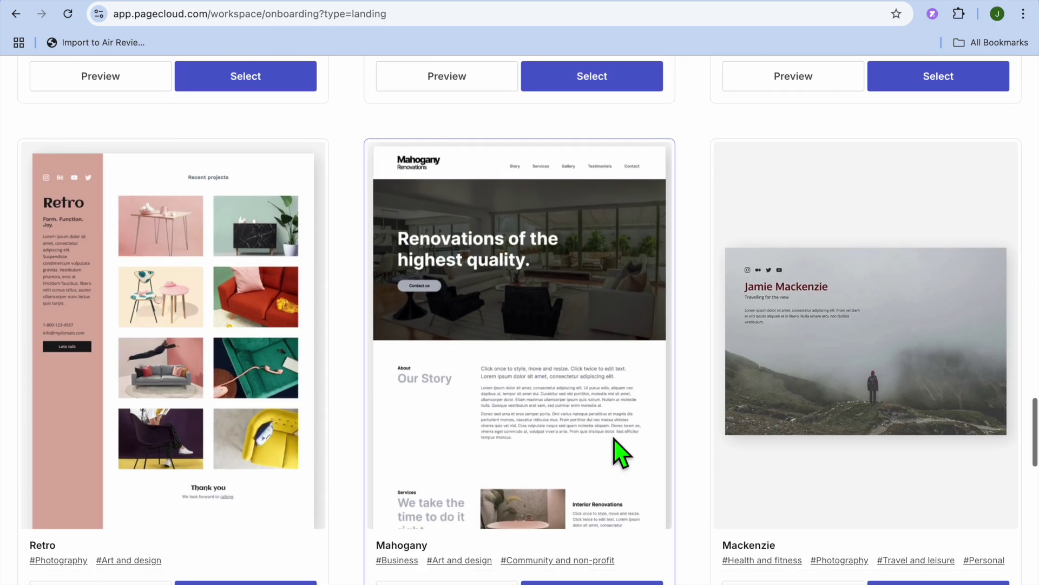
scroll(613, 437, "down", 10)
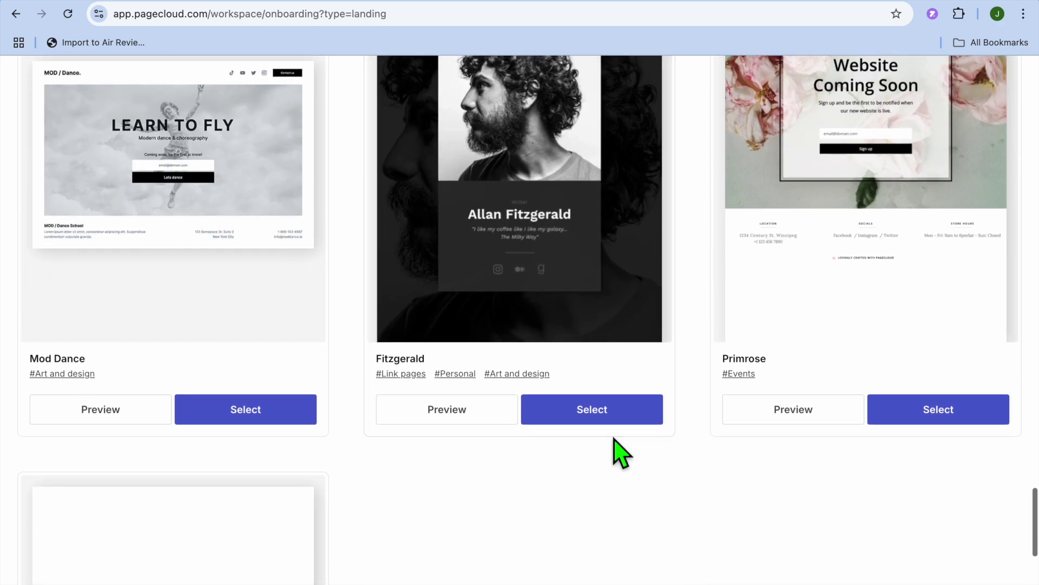
scroll(615, 440, "up", 20)
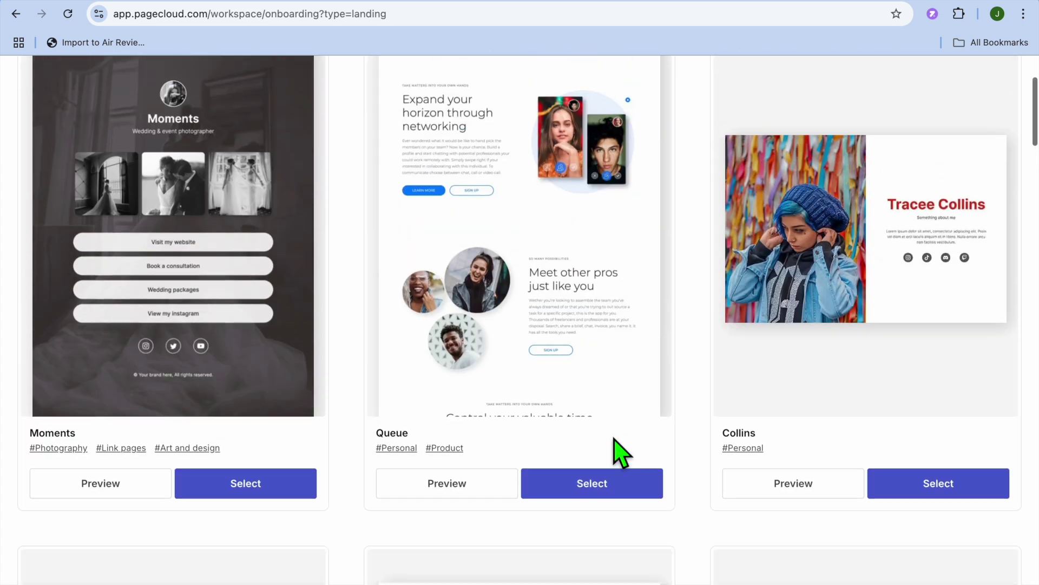
scroll(621, 452, "down", 5)
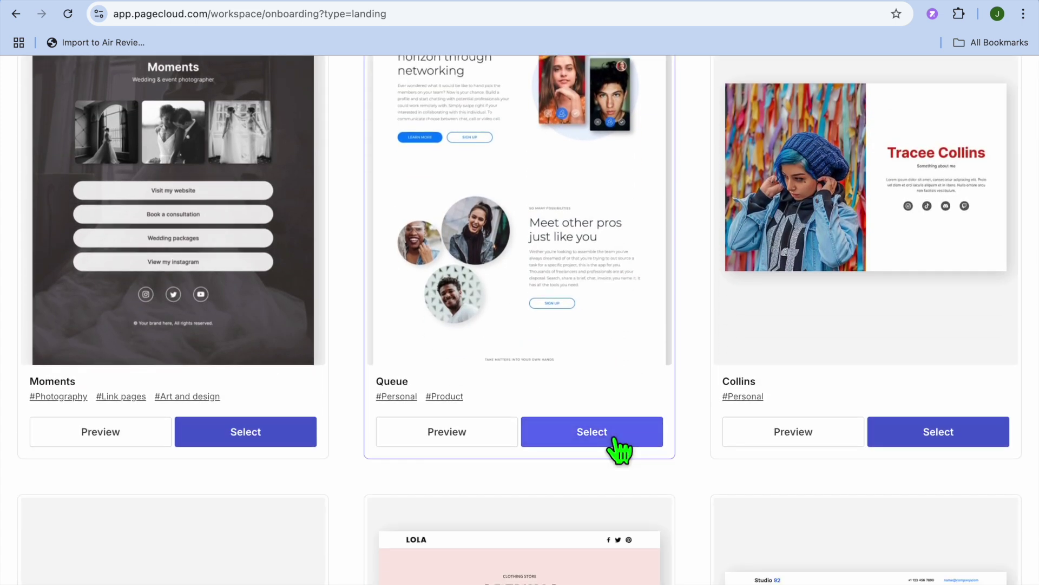
left_click(572, 431)
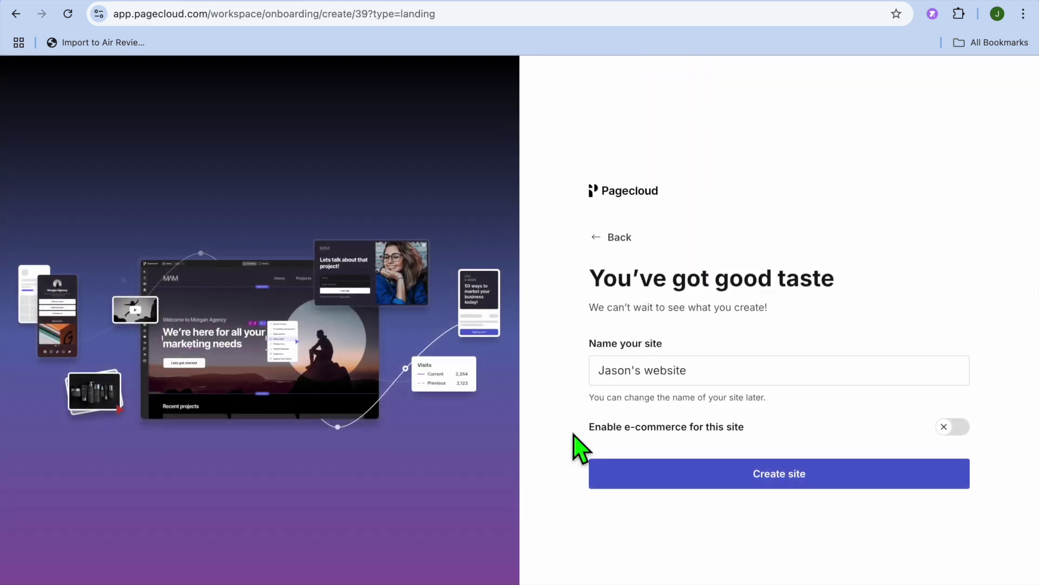
- Create the site under its suggested name and dismiss the editor's welcome tour
left_click(689, 375)
left_click(731, 487)
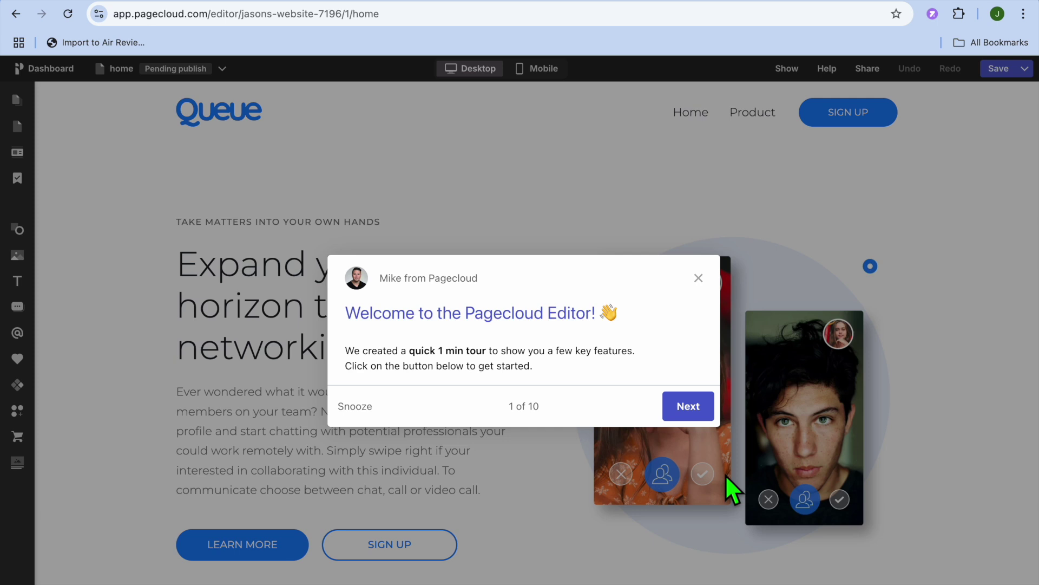
left_click(700, 279)
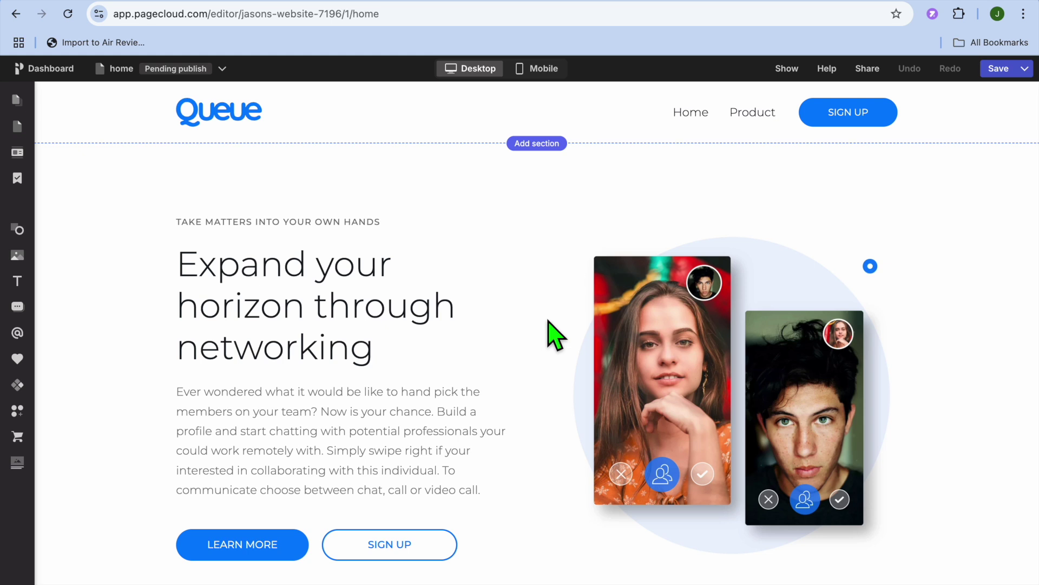
- Review the replacement options for the hero image, including uploads and existing site images, and close the image library
left_click(639, 339)
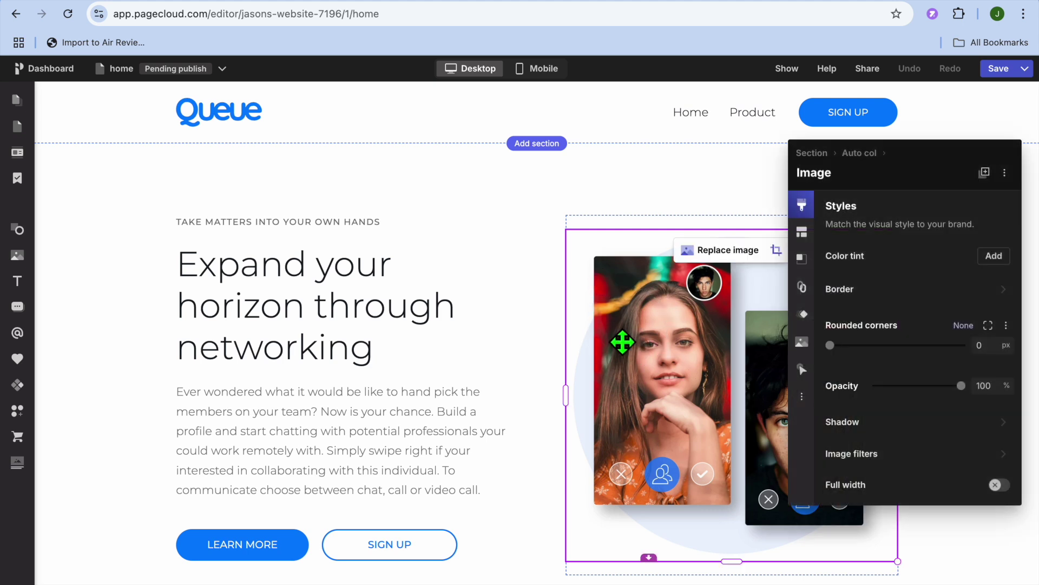
left_click(737, 259)
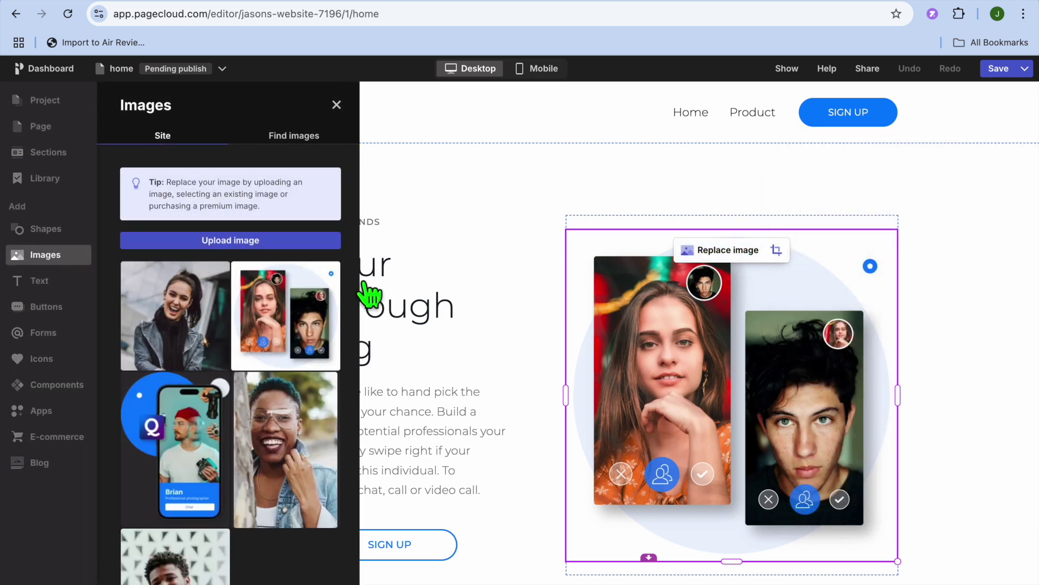
left_click(253, 241)
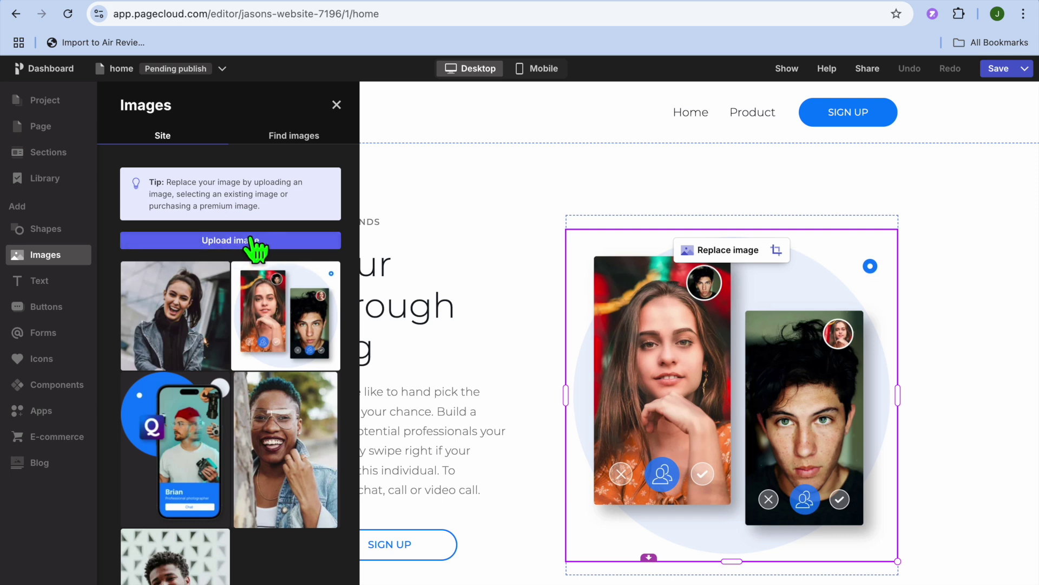
scroll(258, 386, "down", 1)
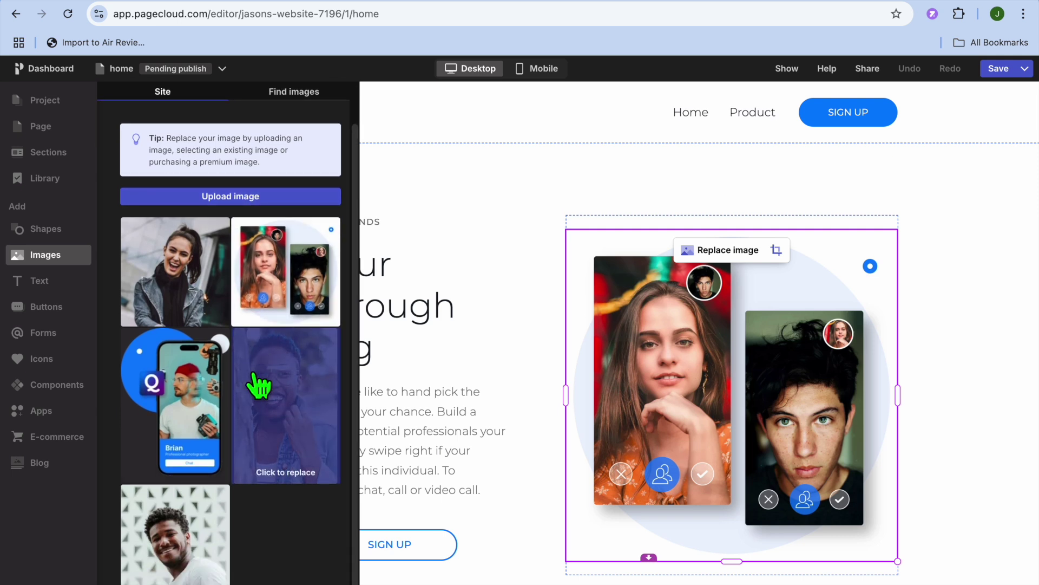
scroll(259, 387, "up", 1)
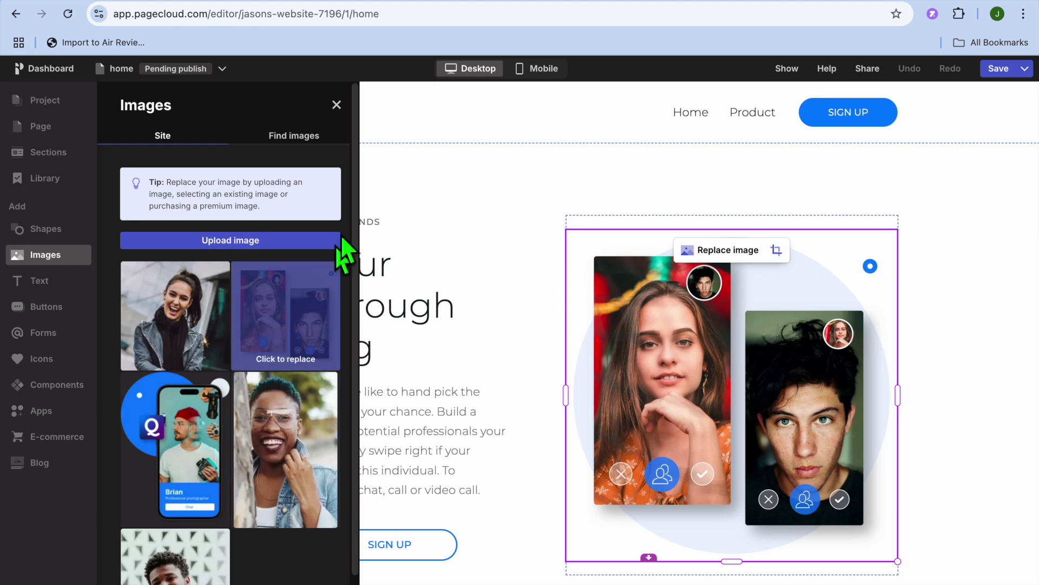
left_click(337, 105)
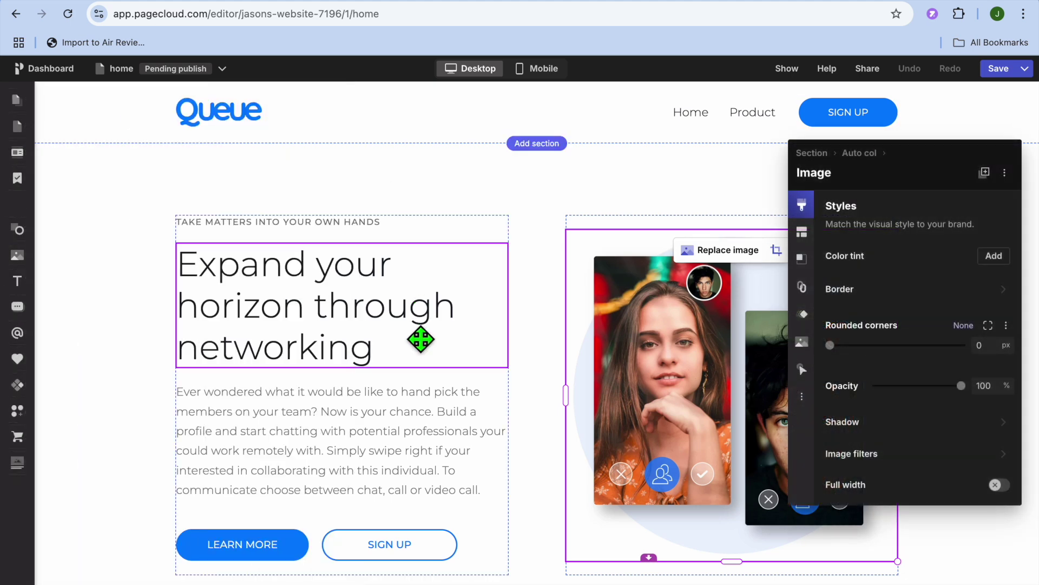
- Open the hero heading "Expand your horizon through networking" for text editing and leave the editing mode
left_click(318, 304)
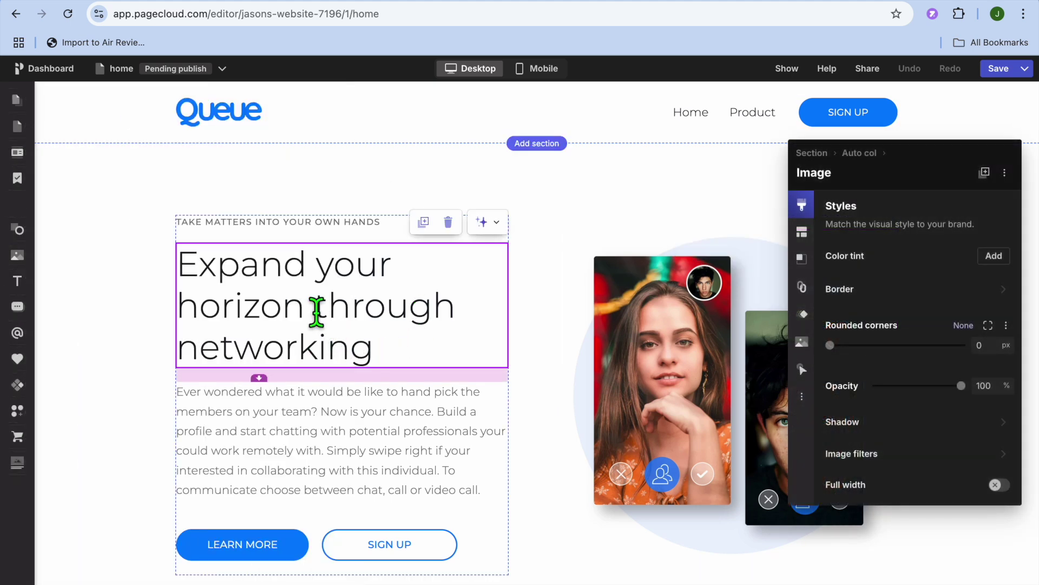
left_click(394, 366)
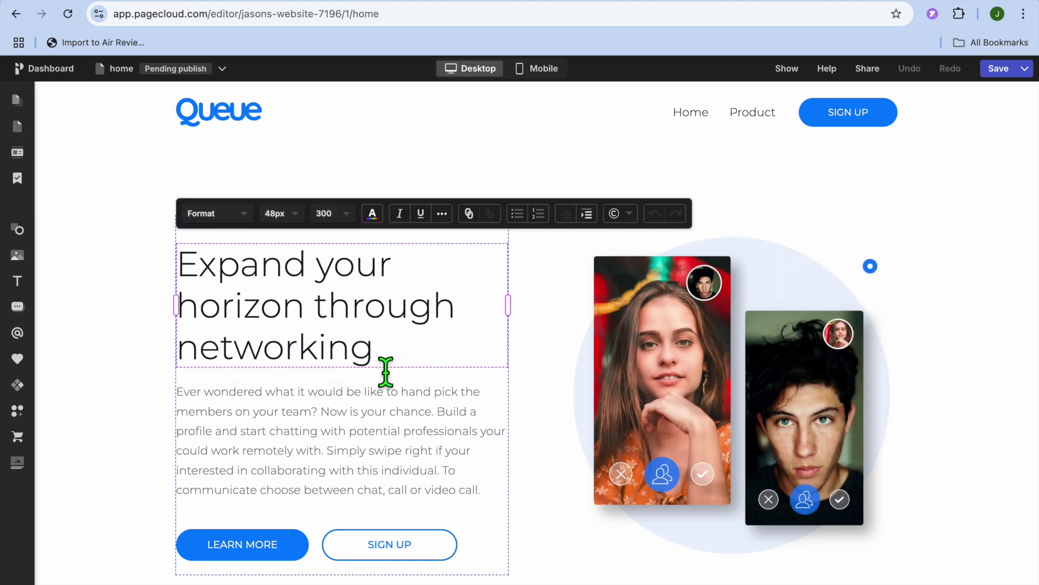
key("Escape")
- Select "Simply swipe" in the hero paragraph, review the available link target types, and cancel the link
left_click(343, 427)
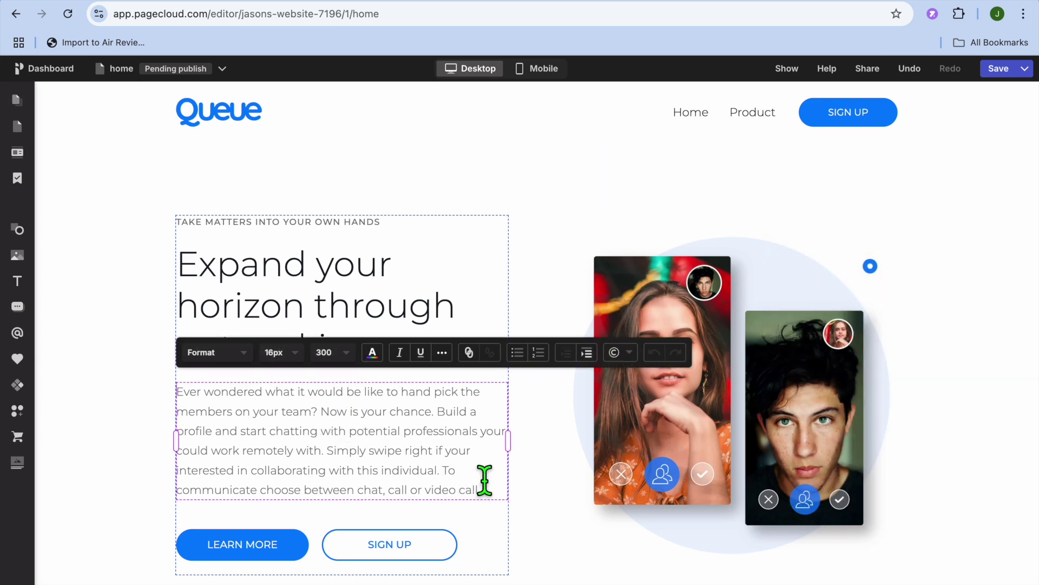
left_click_drag(469, 452, 412, 457)
left_click(331, 457)
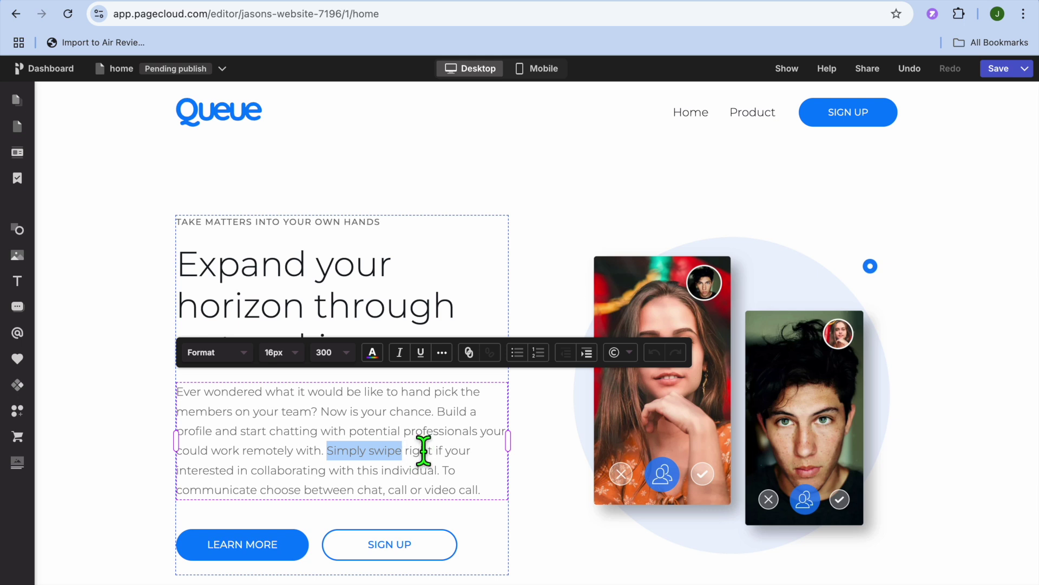
left_click(469, 353)
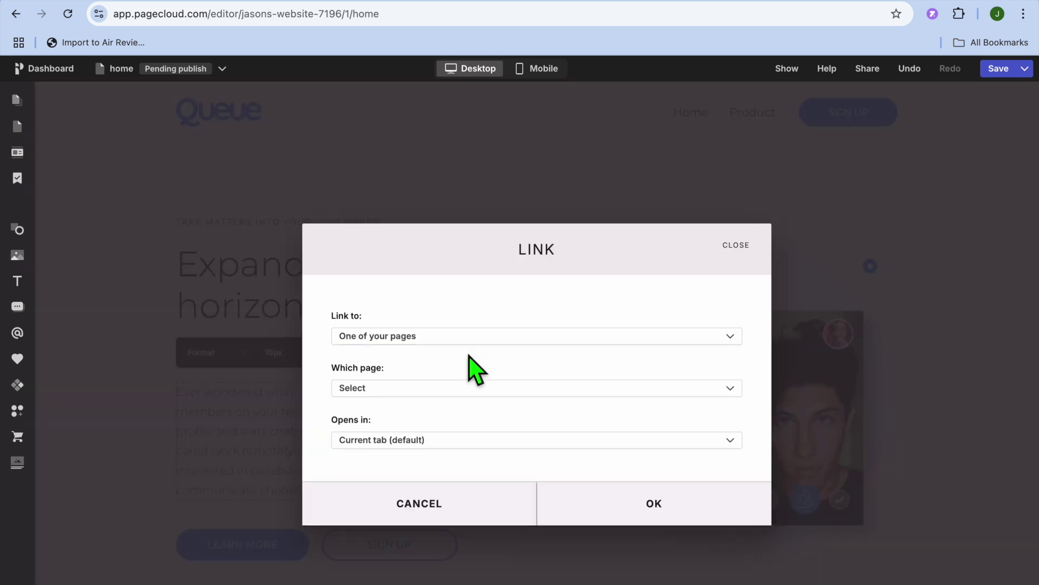
left_click(501, 340)
left_click(500, 341)
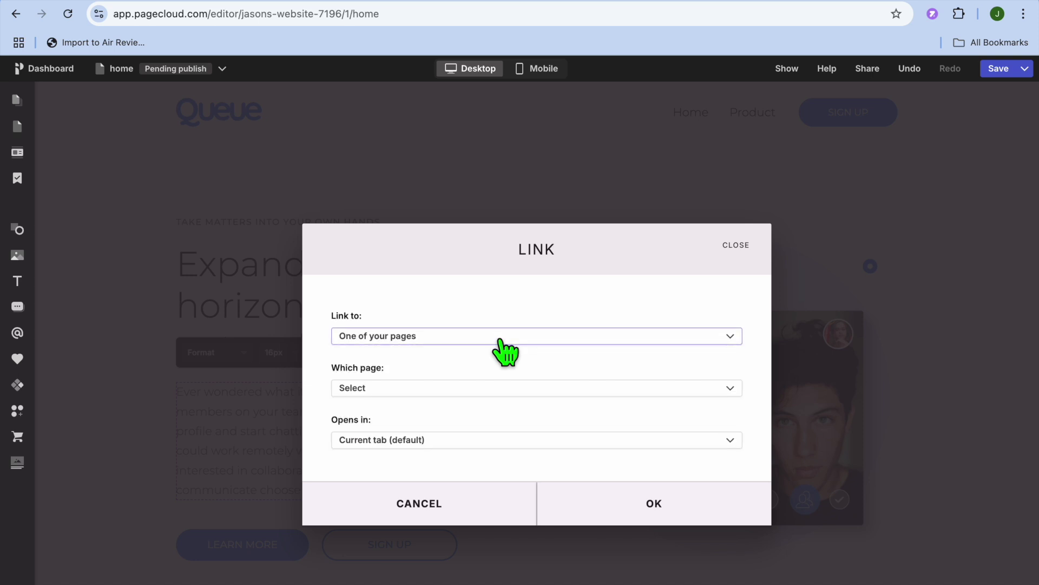
left_click(501, 340)
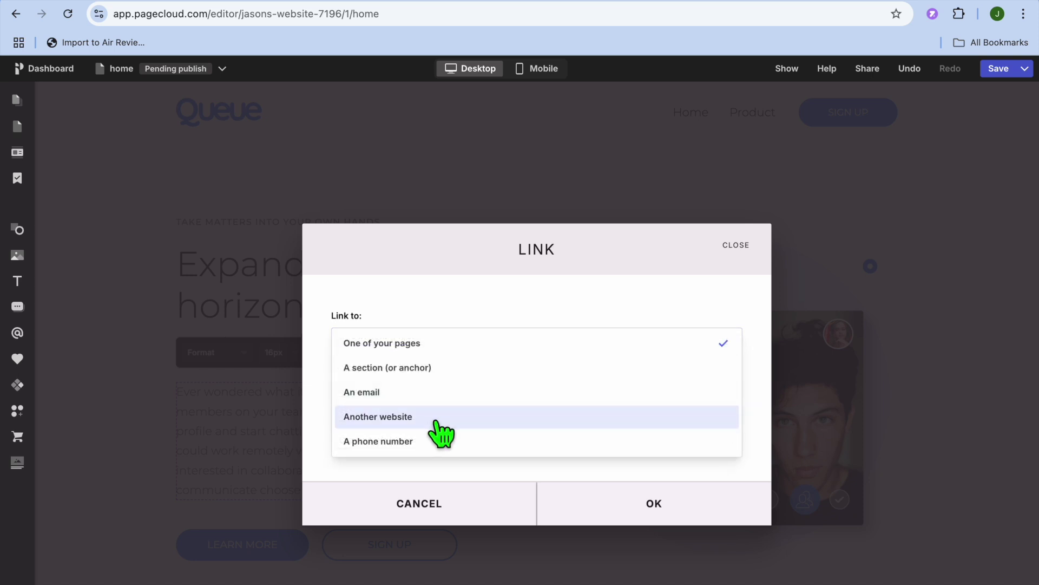
left_click(515, 295)
left_click(457, 504)
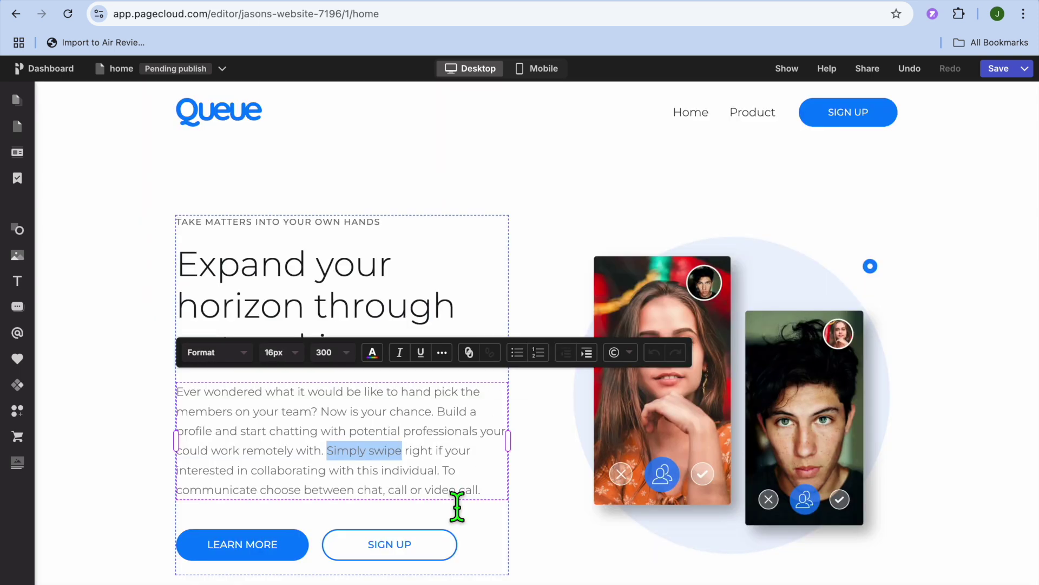
left_click(442, 450)
- Inspect the style settings of the button row under the hero paragraph and of its surrounding section
scroll(443, 450, "down", 5)
left_click(250, 415)
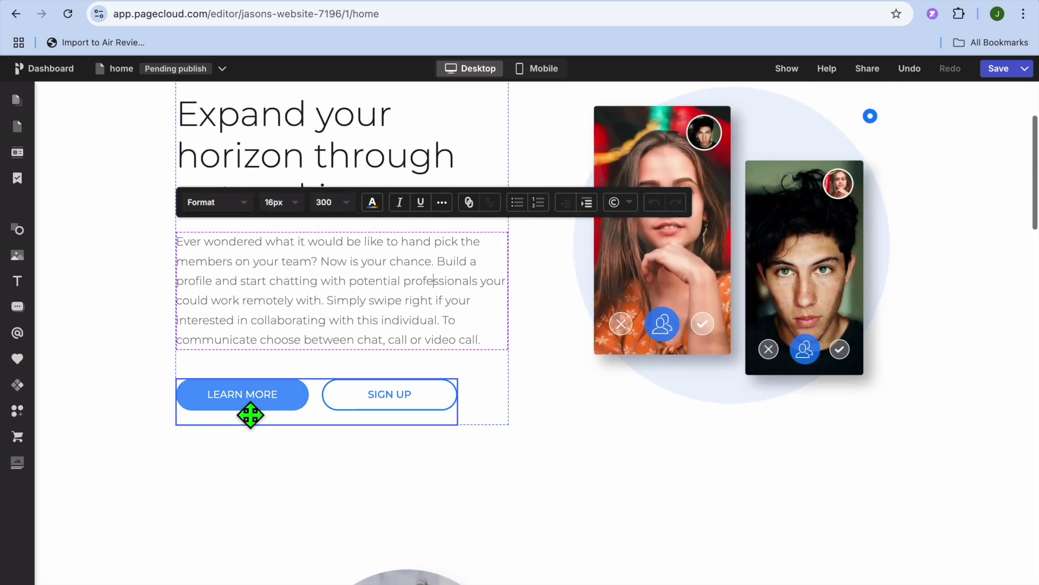
left_click(285, 406)
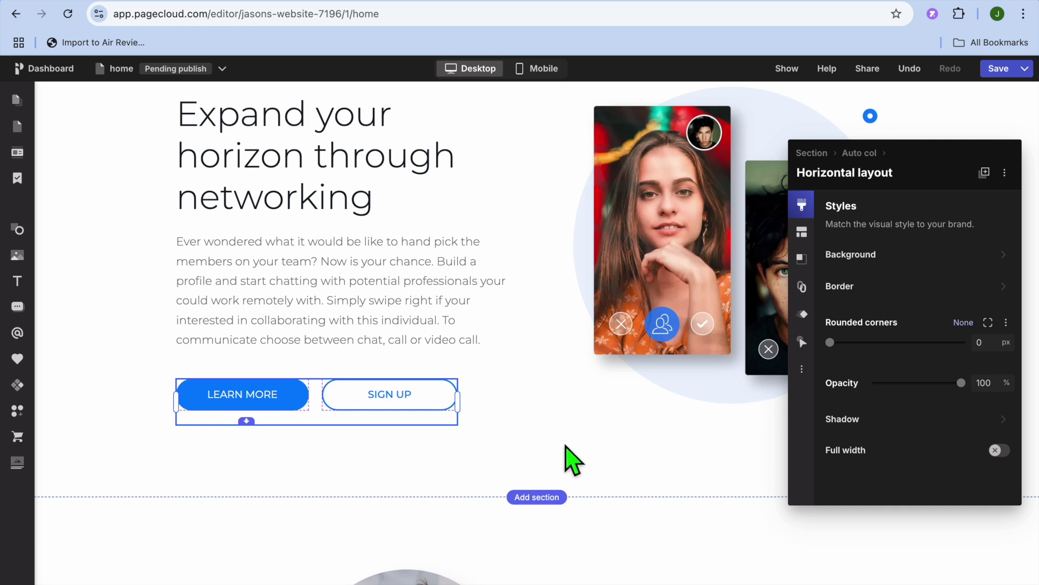
left_click(349, 480)
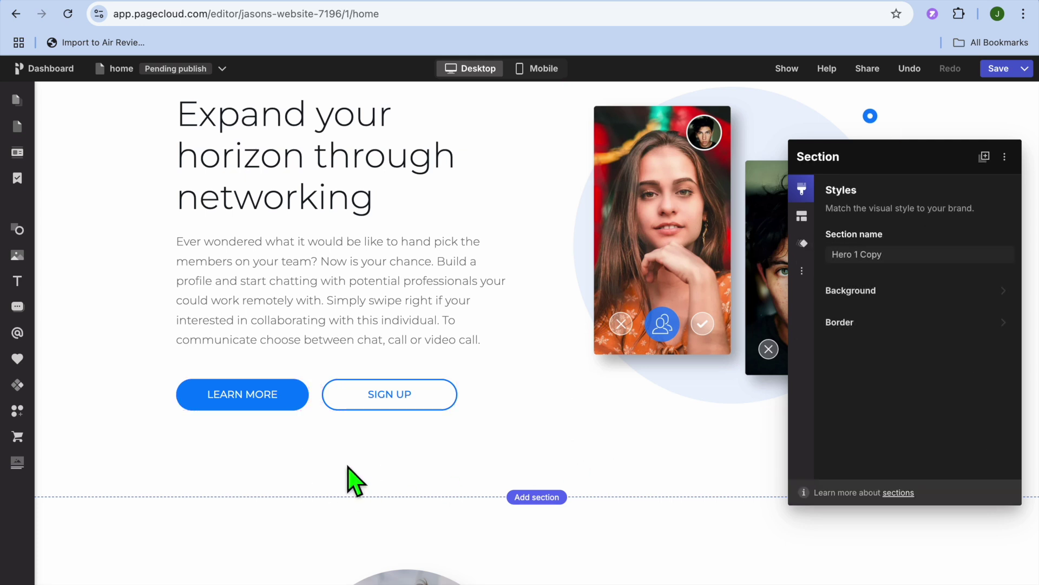
- Insert the Queue template's "Build your dream team or simply meet new people" sign-up section below the hero section
left_click(523, 436)
left_click(537, 497)
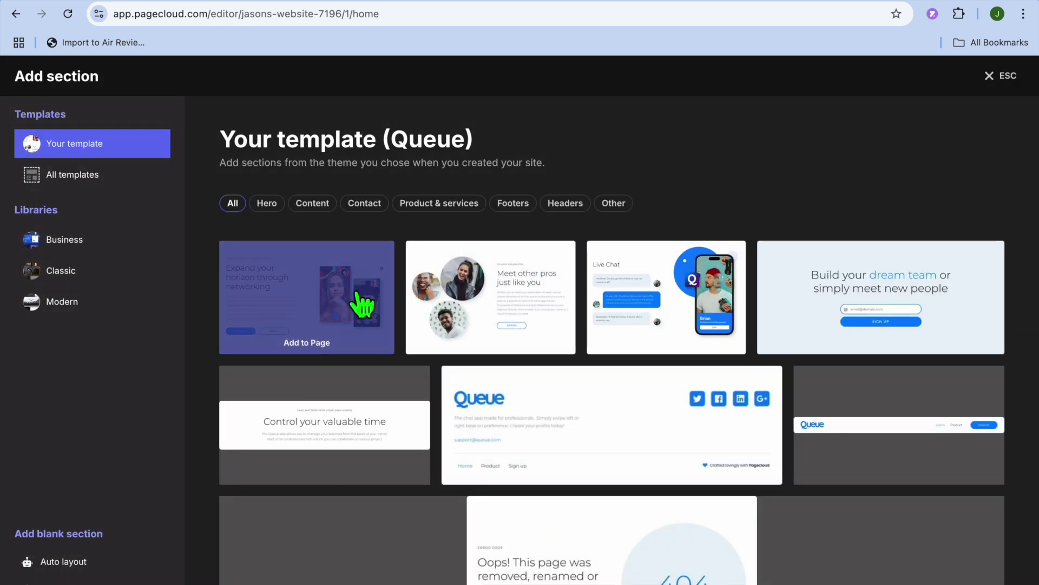
mouse_move(625, 340)
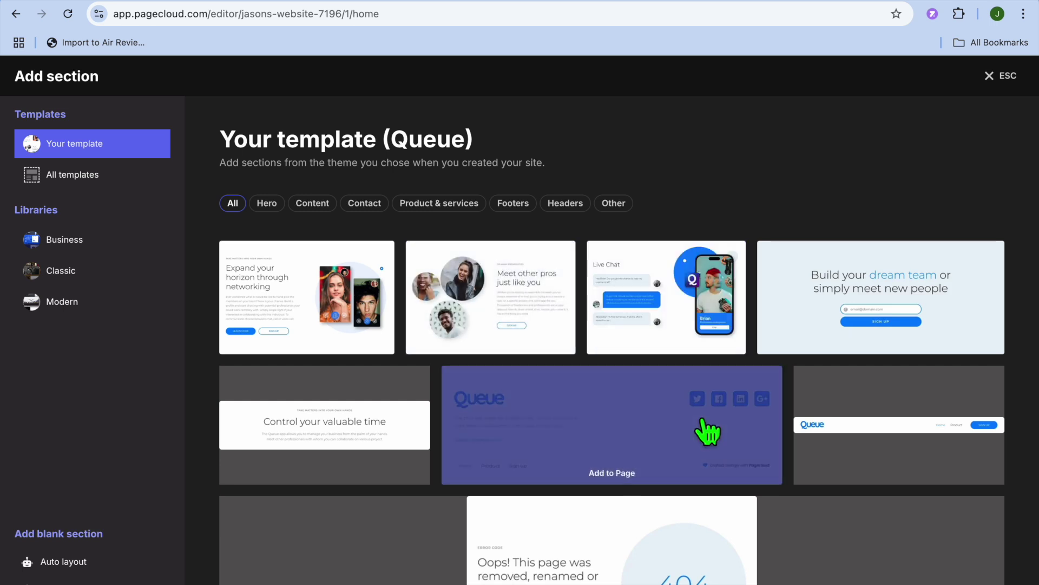
mouse_move(703, 509)
scroll(702, 509, "down", 1)
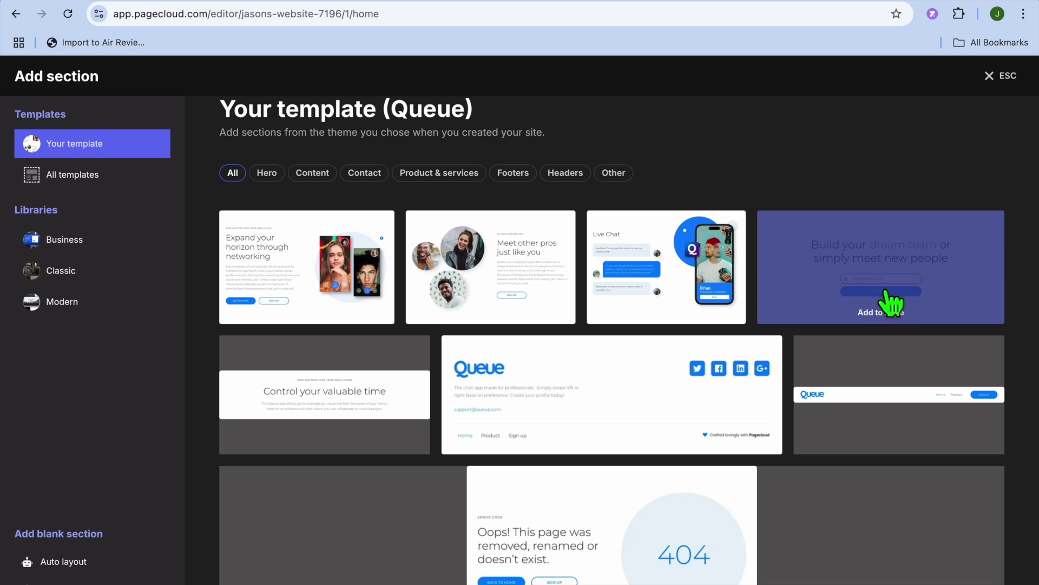
left_click(910, 293)
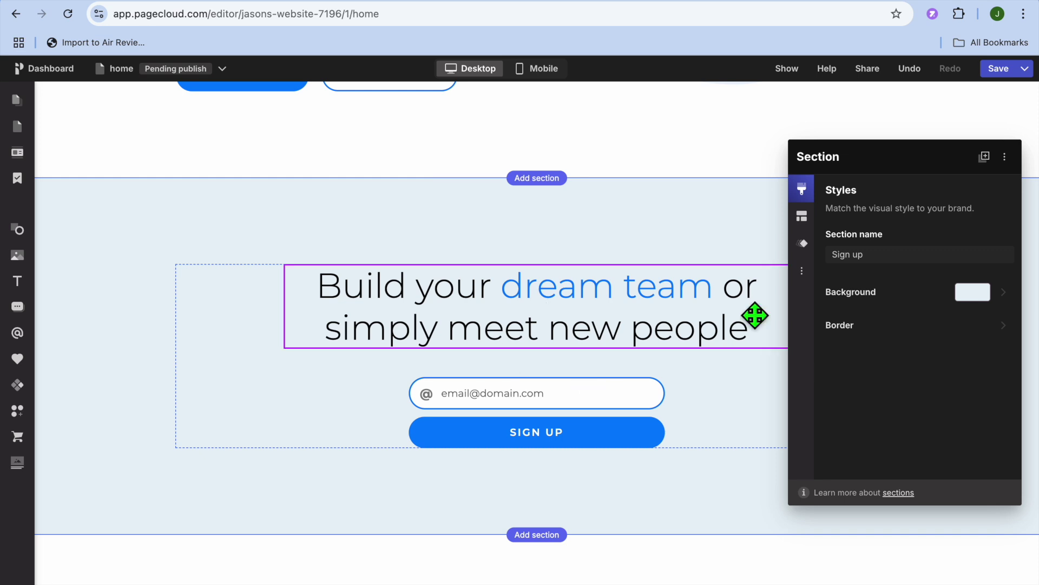
- Delete the "Build your dream team or simply meet new people" sign-up section below the hero section
left_click(1004, 158)
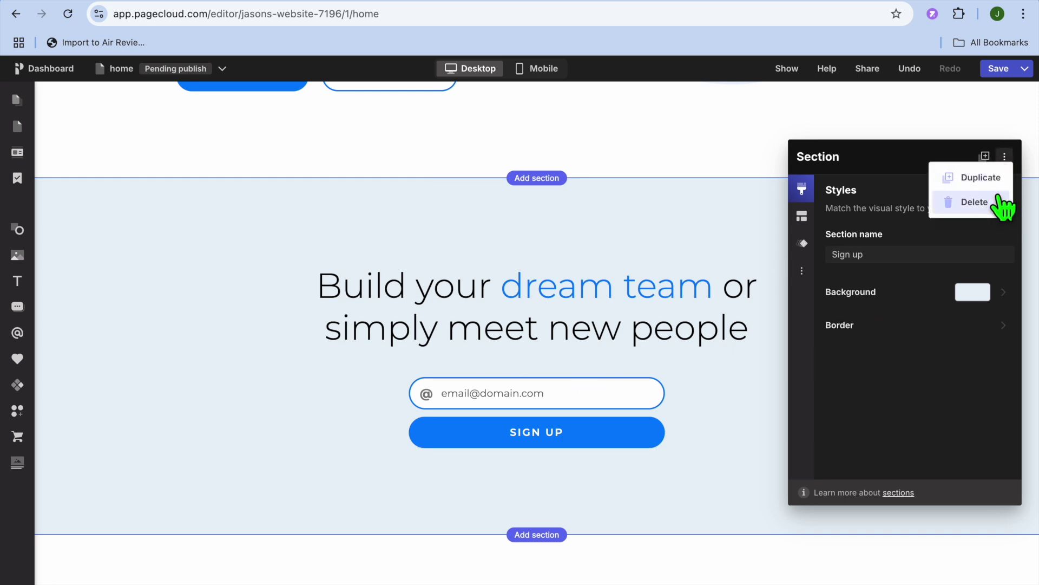
left_click(1000, 202)
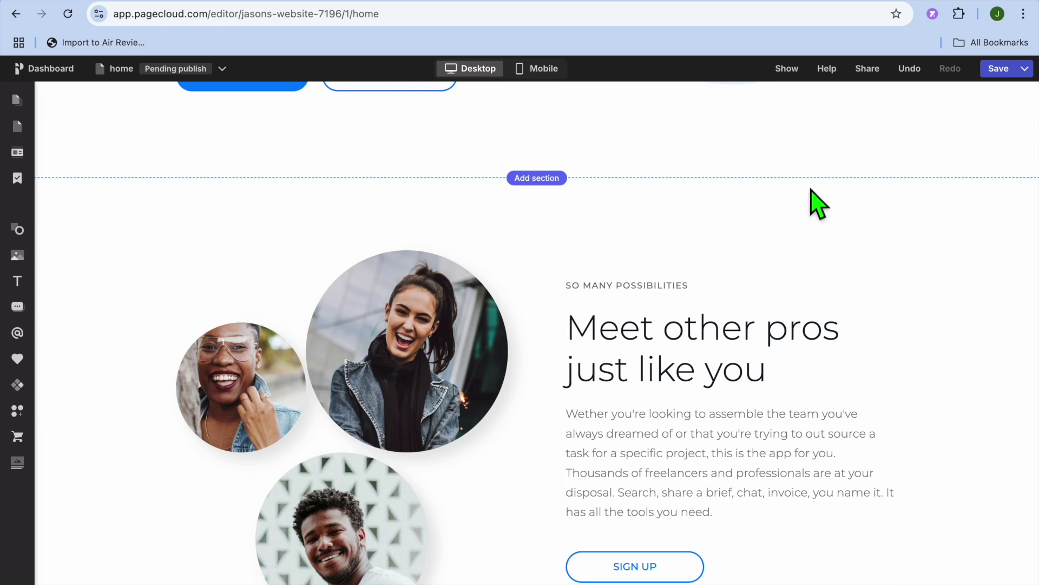
scroll(639, 258, "up", 2)
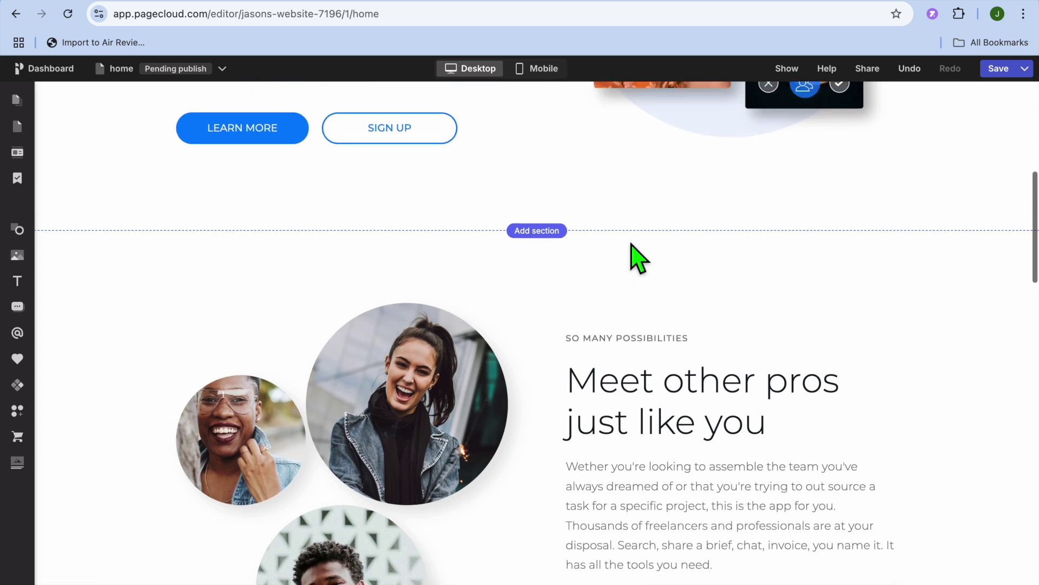
- Review the home page's SEO, style and advanced settings and the overview of its sections
scroll(638, 255, "down", 5)
scroll(638, 252, "down", 15)
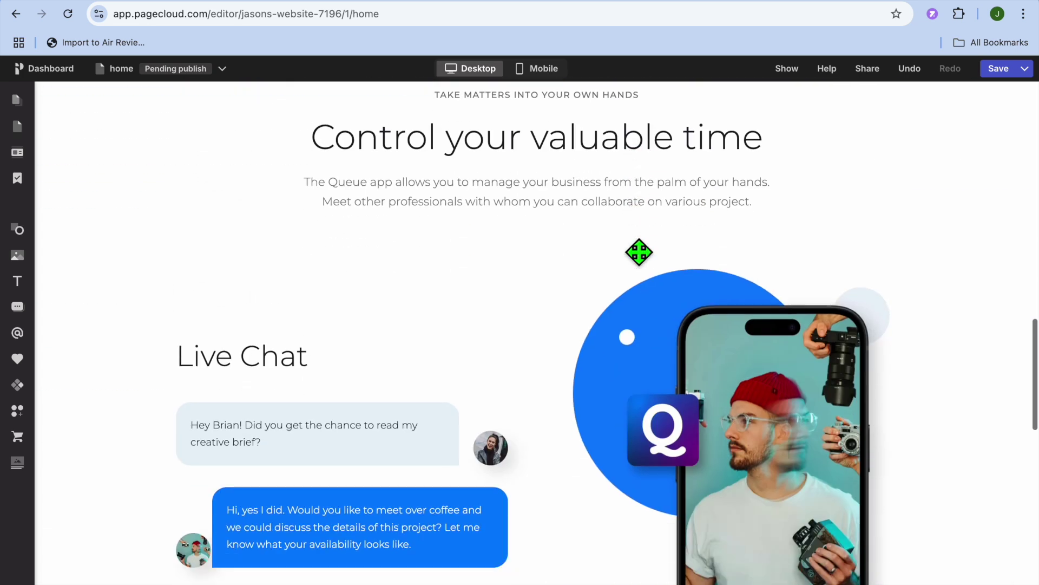
scroll(639, 253, "up", 6)
scroll(638, 252, "up", 3)
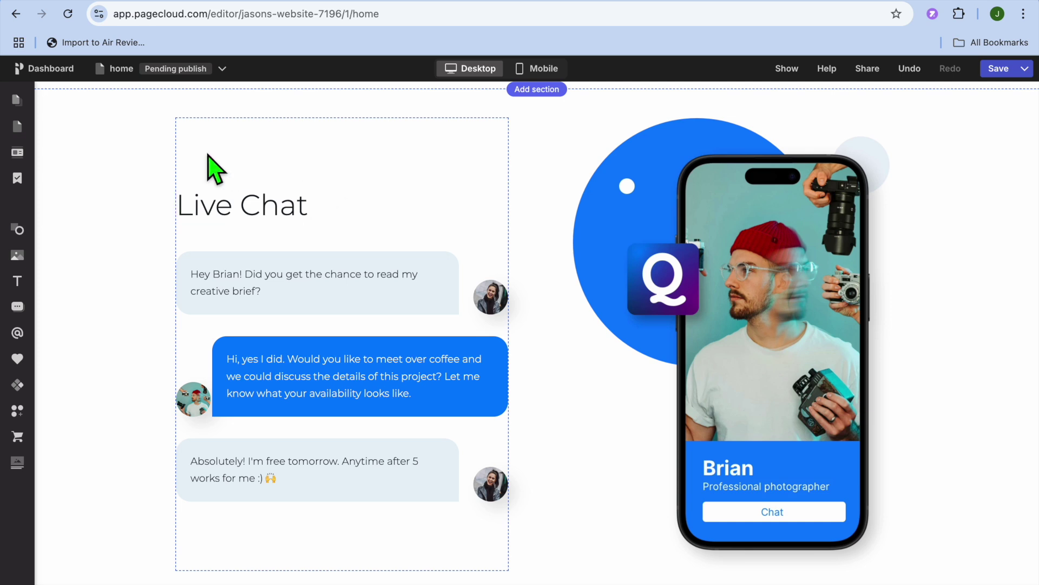
mouse_move(35, 106)
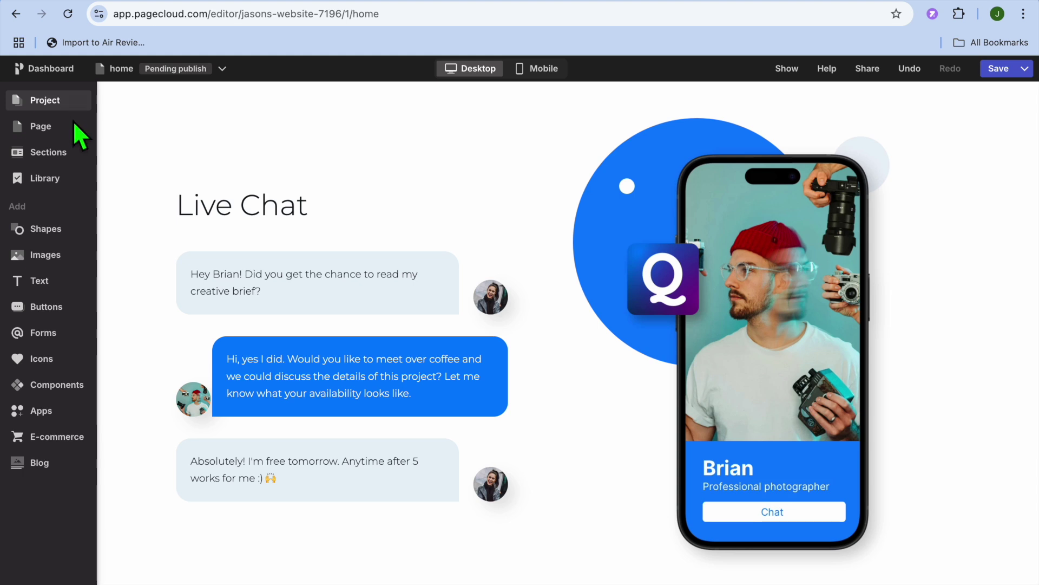
left_click(54, 138)
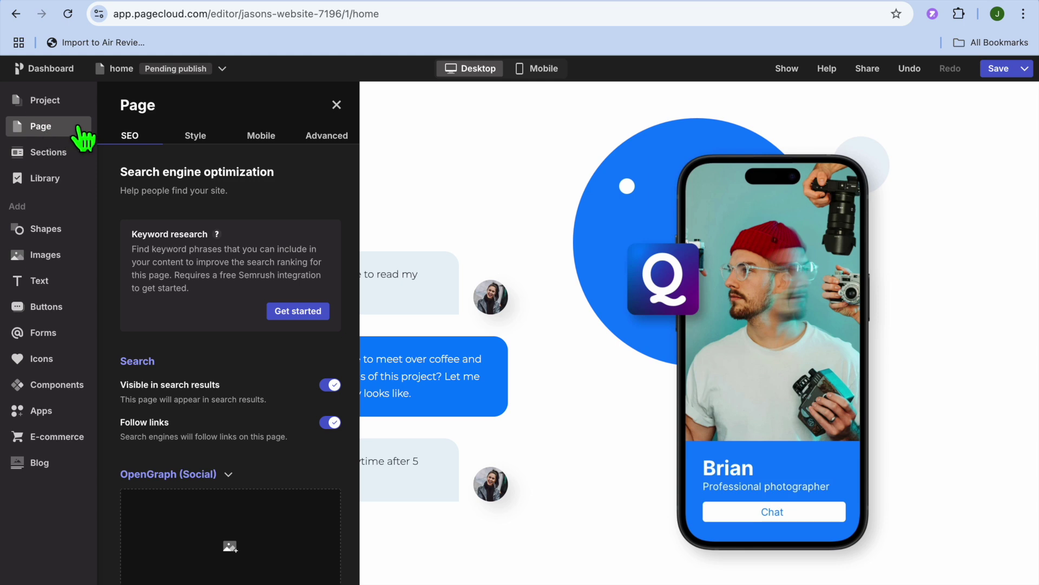
mouse_move(219, 235)
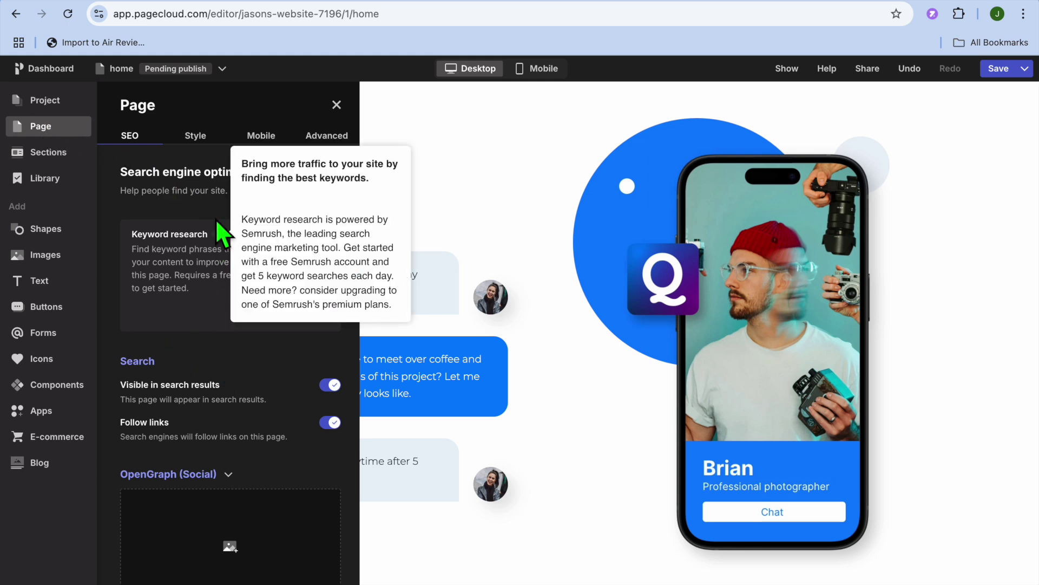
left_click(190, 136)
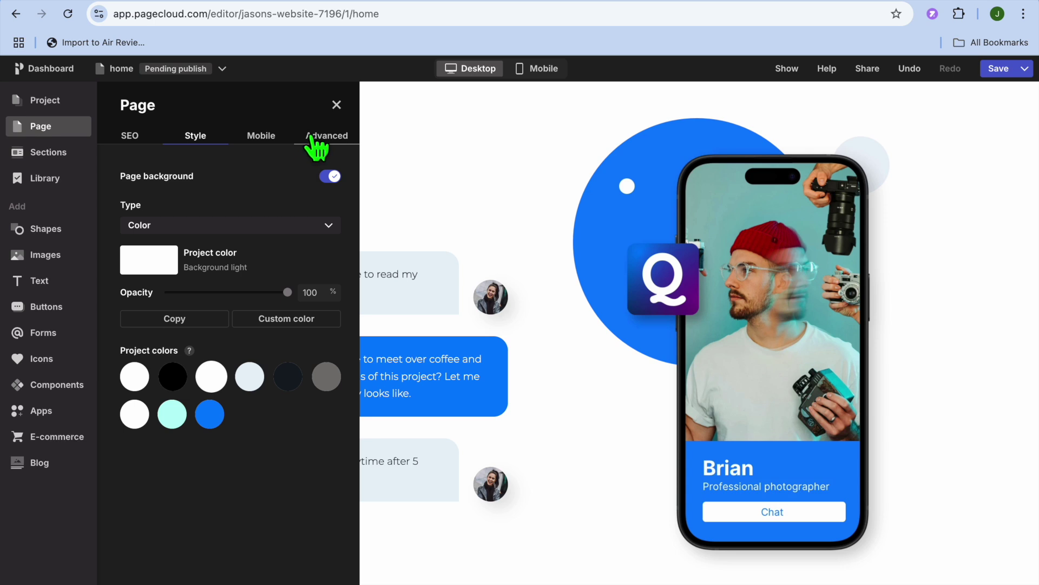
left_click(320, 138)
scroll(224, 297, "down", 1)
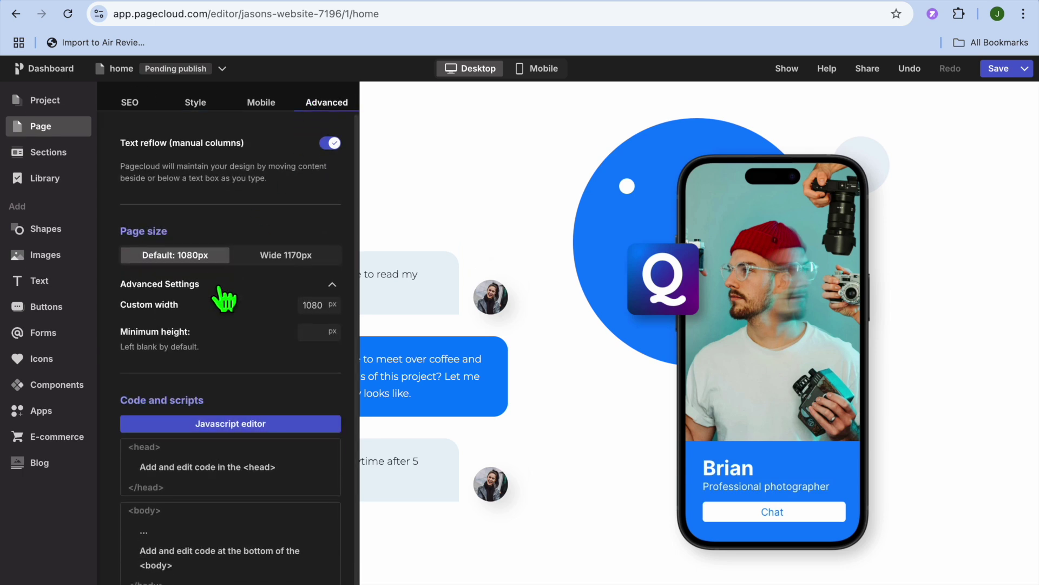
scroll(224, 296, "up", 1)
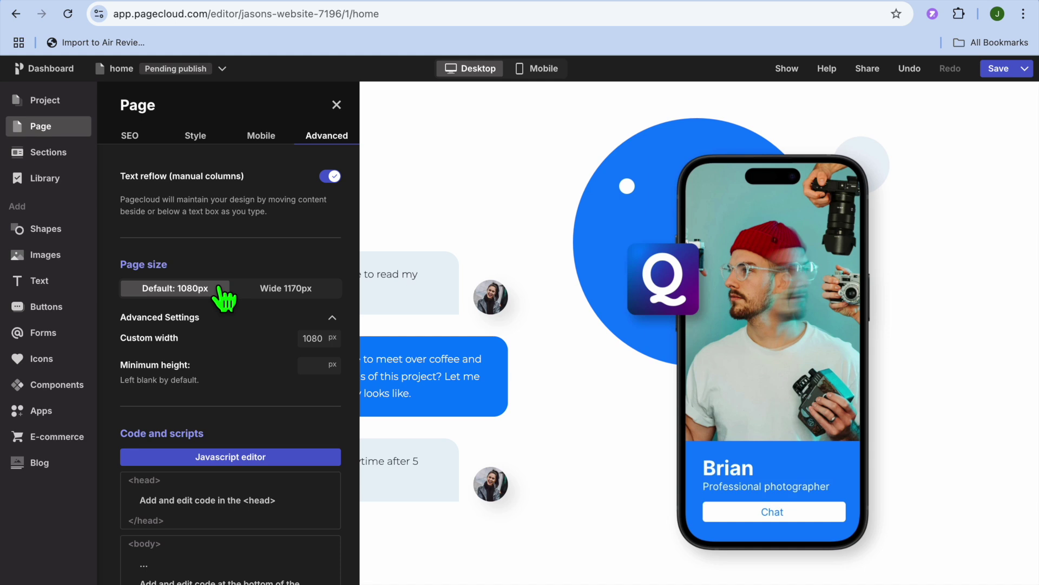
left_click(59, 157)
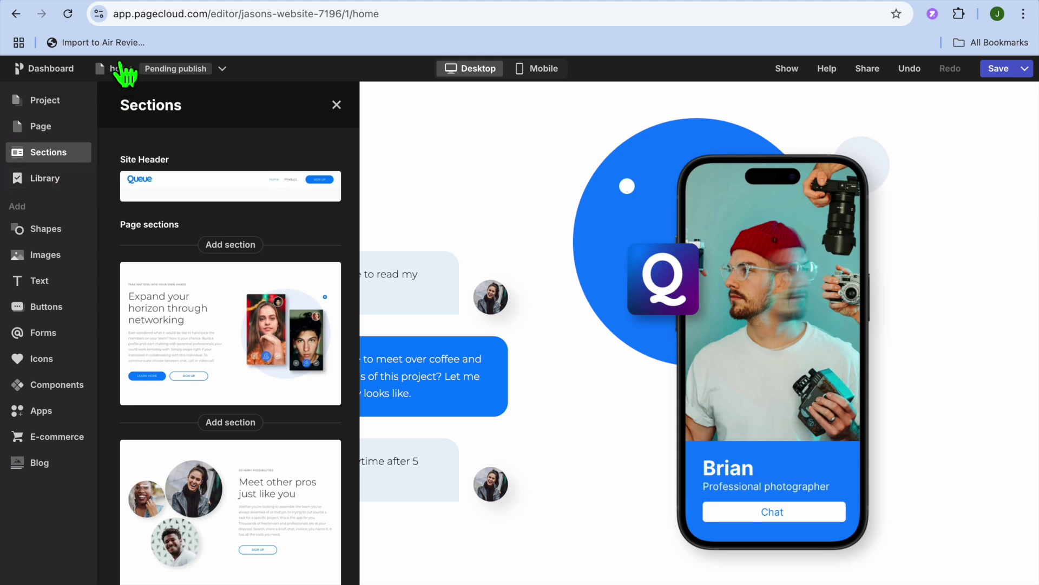
left_click(103, 69)
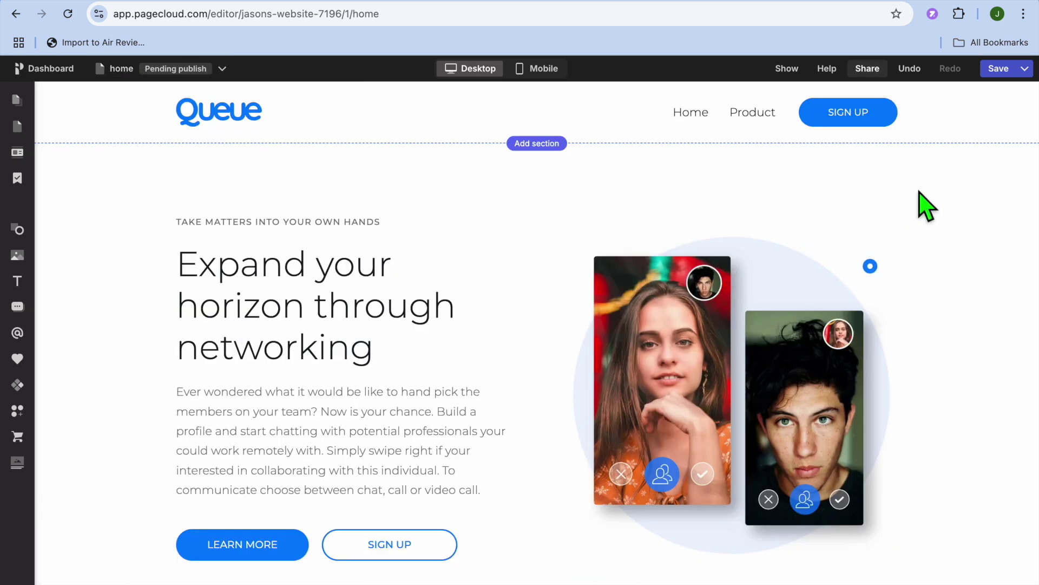
- Open the paid plans from the sharing page and compare the Launch, Grow and Optimize prices under annual and monthly billing
left_click(868, 69)
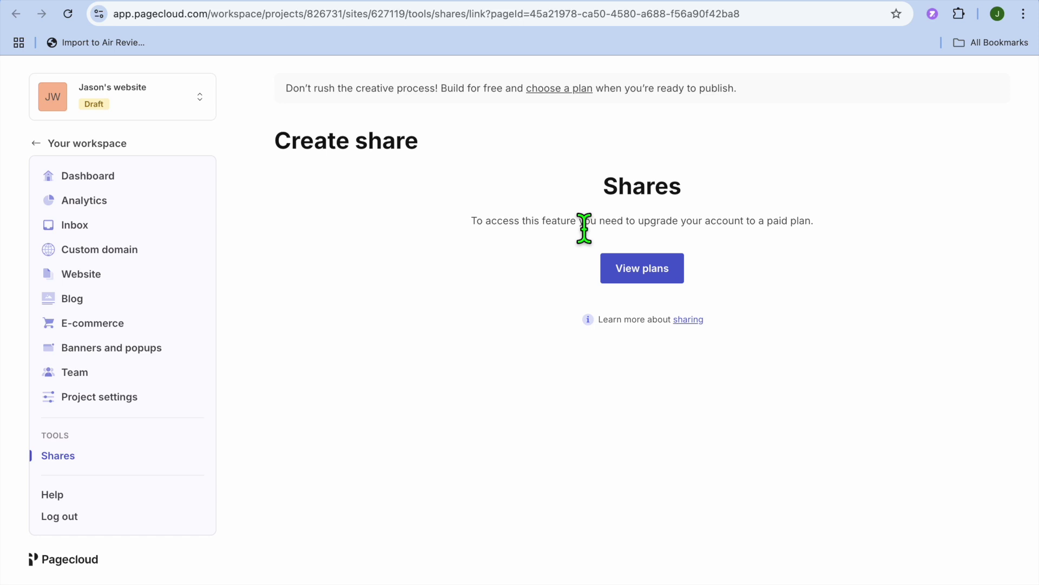
left_click(627, 269)
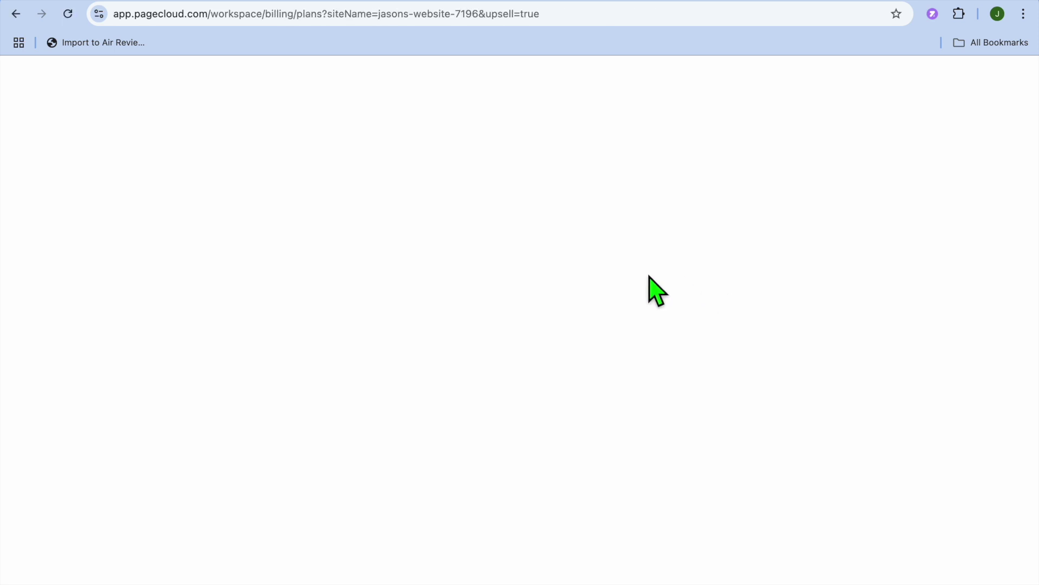
scroll(359, 348, "down", 3)
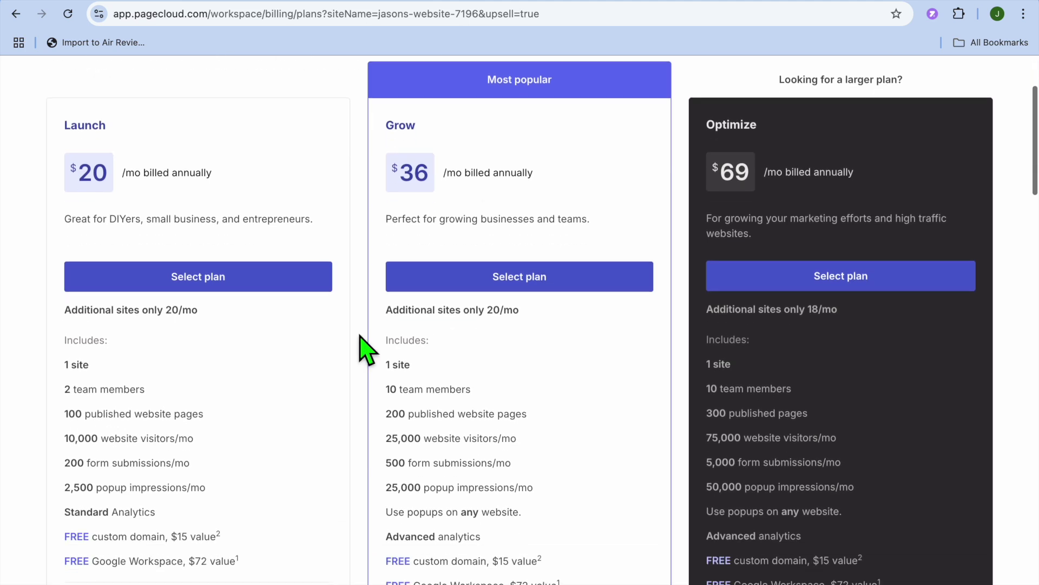
scroll(527, 353, "down", 5)
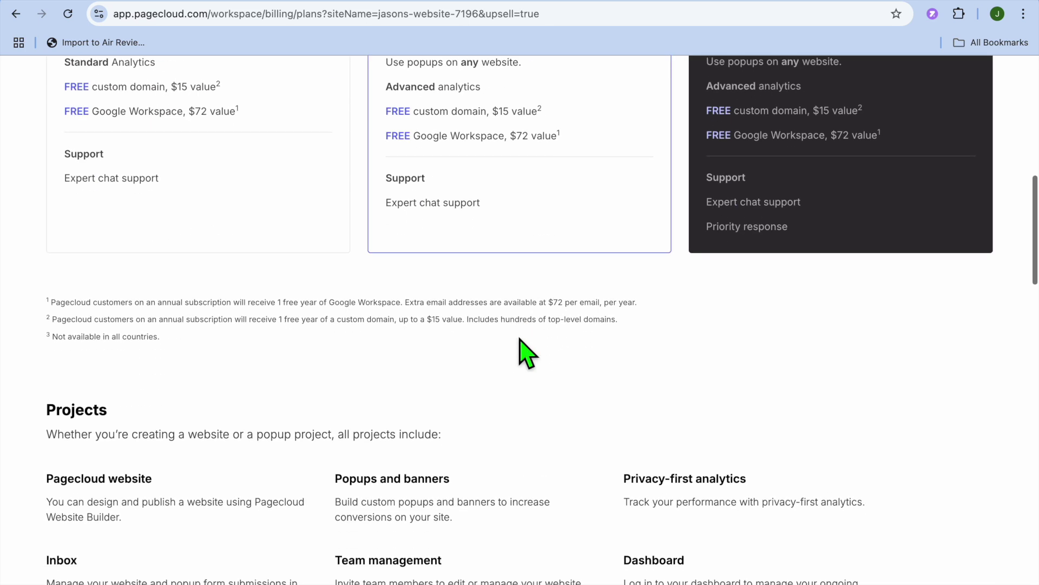
scroll(527, 353, "up", 5)
scroll(520, 352, "up", 2)
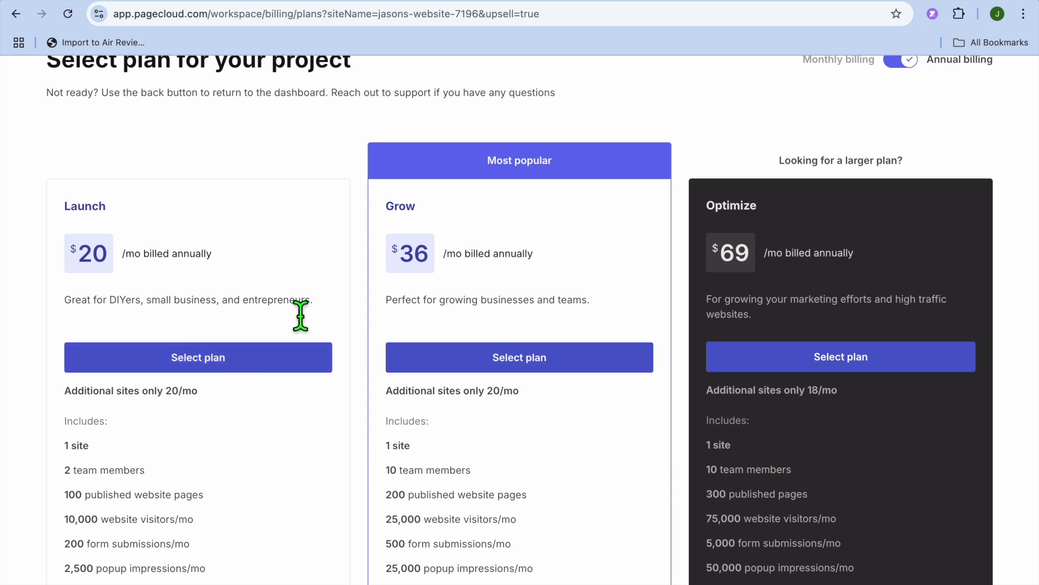
scroll(754, 274, "up", 1)
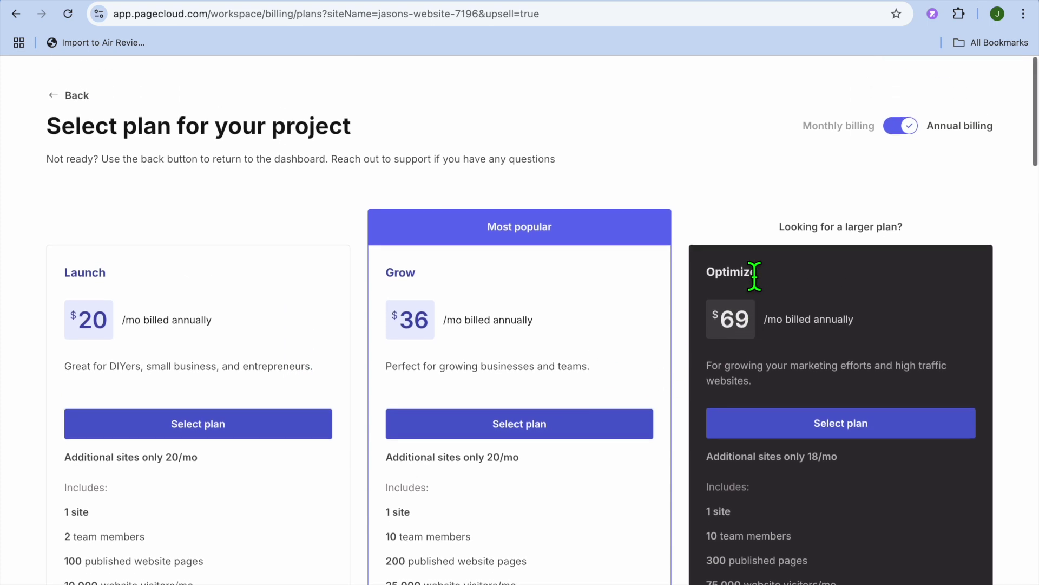
left_click(902, 129)
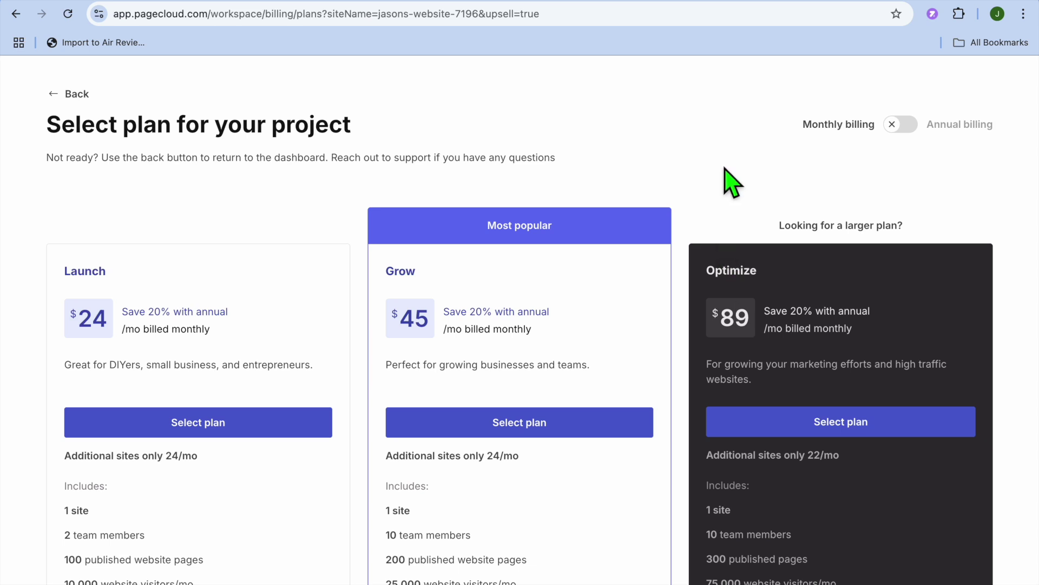
mouse_move(777, 2)
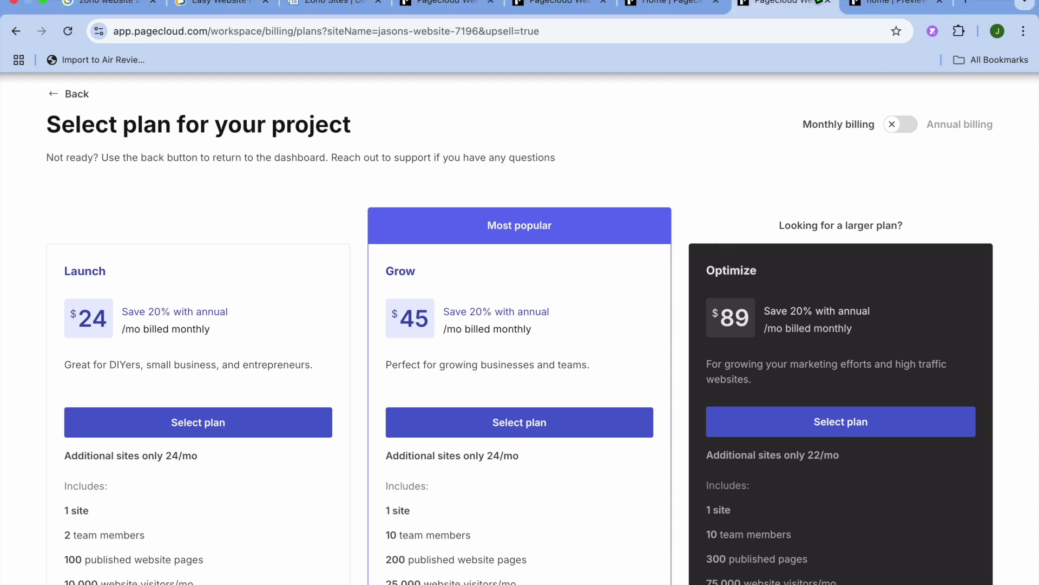